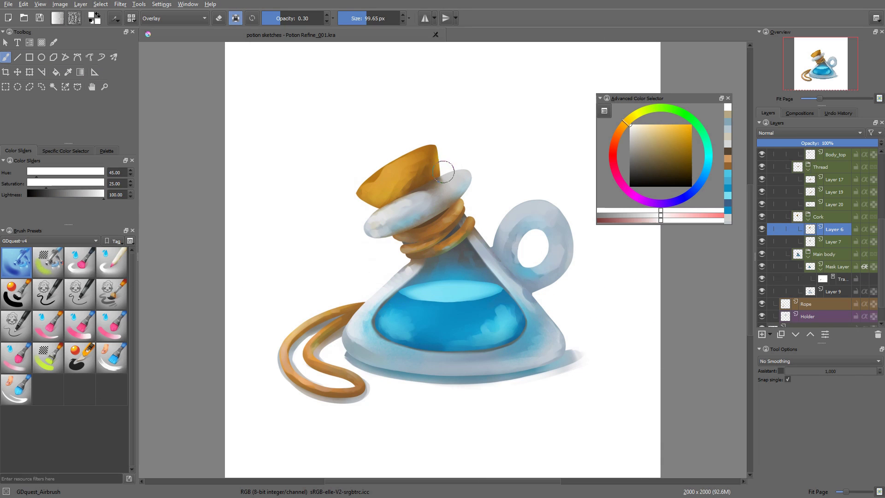
Step: On the Holder layer, brighten the glass handle ring with soft Overlay airbrush strokes in a light blue sampled from the ring
{"action": "key", "text": "r"}
{"action": "left_click", "coordinate": [526, 208]}
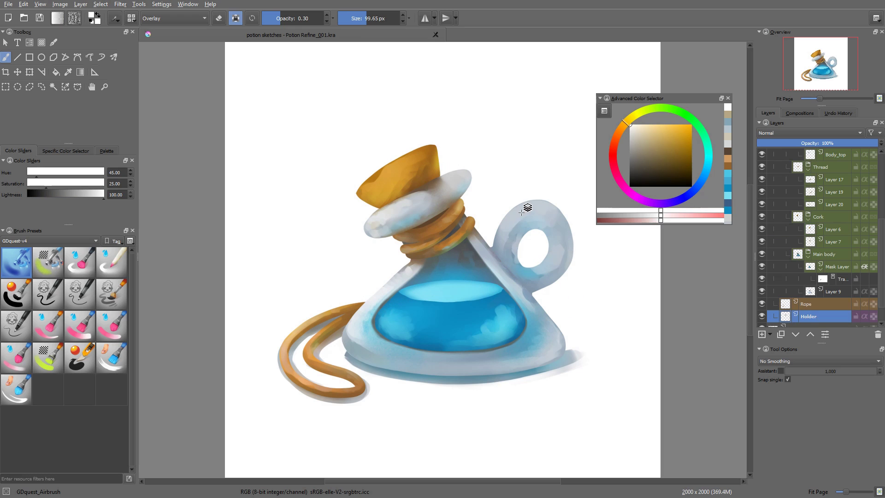
{"action": "key", "text": "ctrl+z"}
{"action": "left_click_drag", "start_coordinate": [528, 226], "coordinate": [505, 226], "text": "shift"}
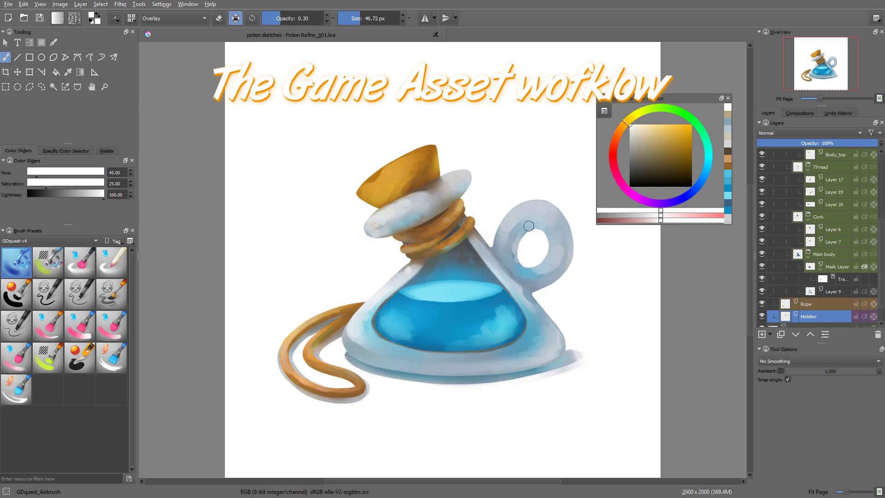
{"action": "left_click", "coordinate": [511, 235], "text": "ctrl"}
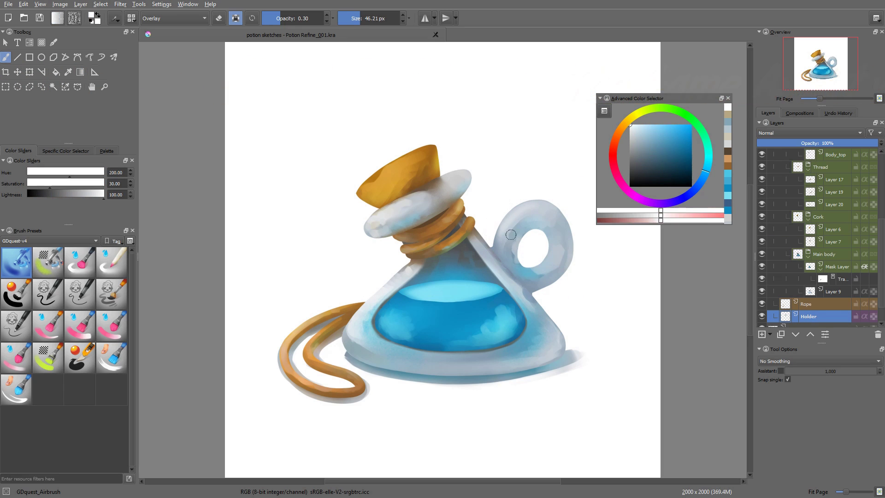
{"action": "key", "text": "bracketright"}
{"action": "key", "text": "bracketright"}
{"action": "key", "text": "bracketright"}
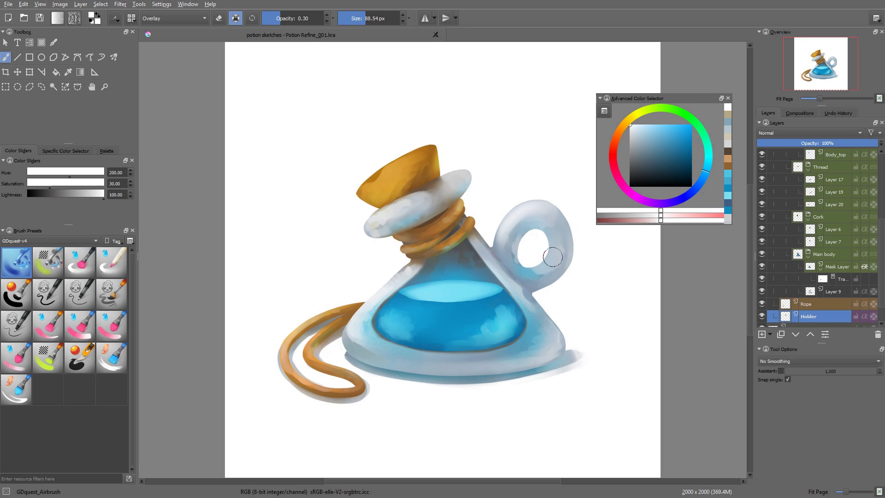
{"action": "left_click_drag", "start_coordinate": [552, 252], "coordinate": [558, 239]}
{"action": "left_click_drag", "start_coordinate": [537, 276], "coordinate": [557, 248]}
{"action": "left_click_drag", "start_coordinate": [582, 276], "coordinate": [571, 276], "text": "shift"}
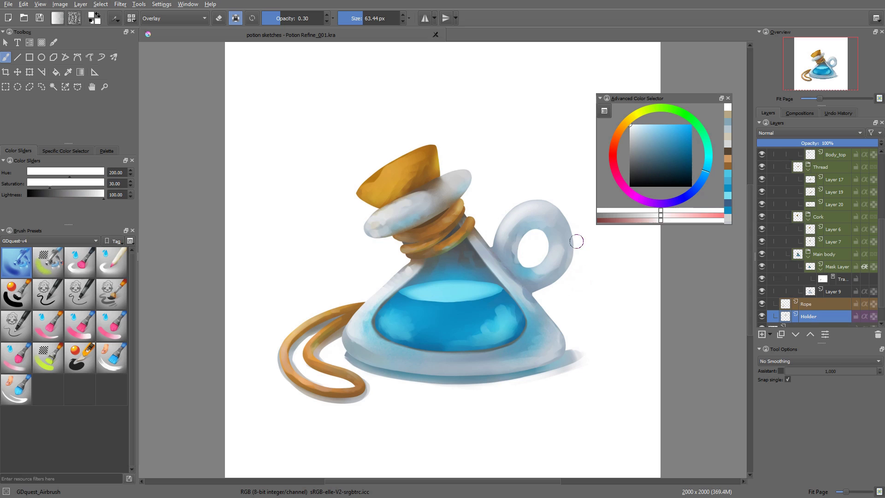
{"action": "mouse_move", "coordinate": [577, 241]}
{"action": "left_mouse_down"}
{"action": "mouse_move", "coordinate": [544, 286]}
{"action": "mouse_move", "coordinate": [574, 242]}
{"action": "left_mouse_up"}
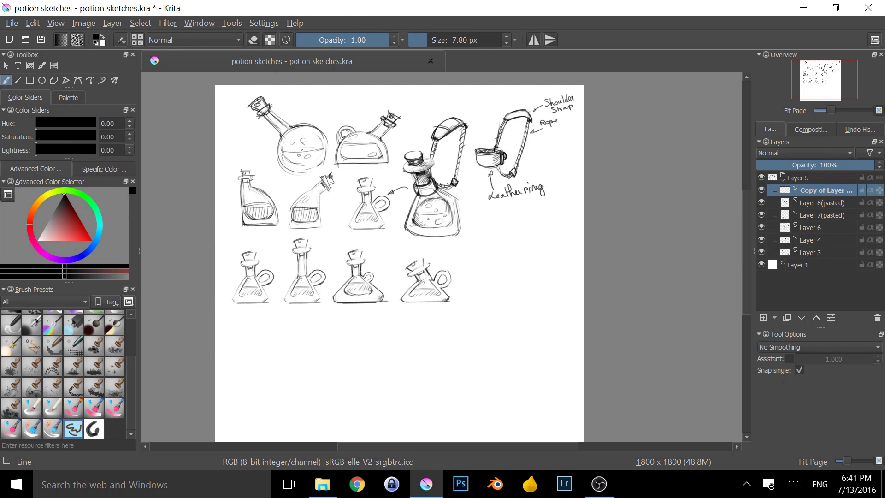
{"action": "scroll", "coordinate": [415, 230], "scroll_direction": "up", "scroll_amount": 3}
{"action": "left_click_drag", "start_coordinate": [413, 272], "coordinate": [529, 272]}
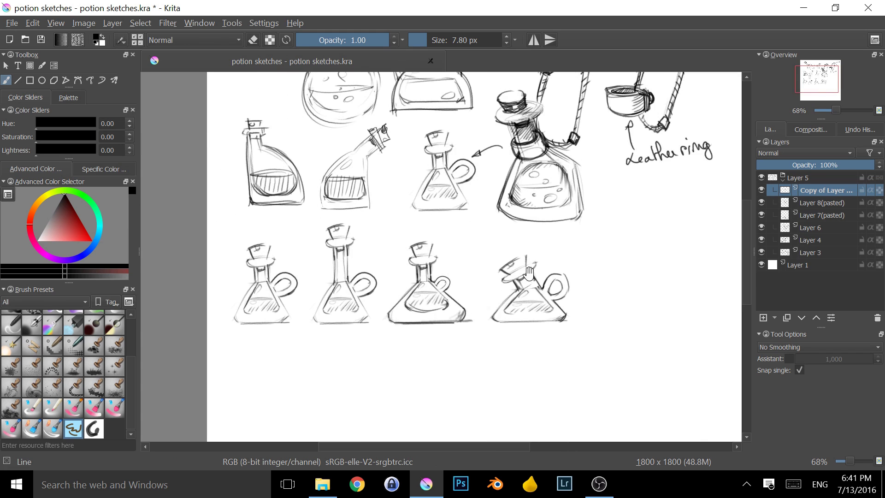
{"action": "left_click_drag", "start_coordinate": [519, 329], "coordinate": [642, 294], "text": "ctrl"}
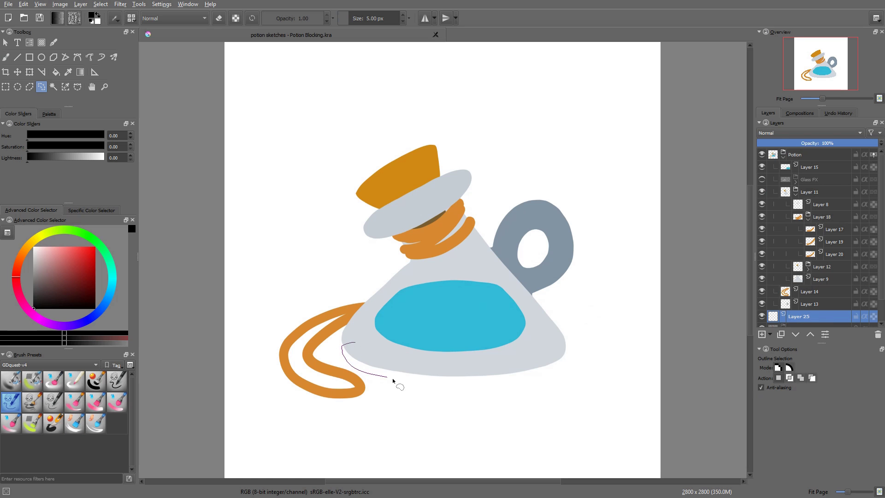
Step: Outline a freehand area along the bottle's base and fill it with the grey-blue sampled from the handle
{"action": "mouse_move", "coordinate": [393, 381]}
{"action": "left_mouse_down"}
{"action": "mouse_move", "coordinate": [539, 383]}
{"action": "mouse_move", "coordinate": [500, 347]}
{"action": "left_mouse_up"}
{"action": "key", "text": "b"}
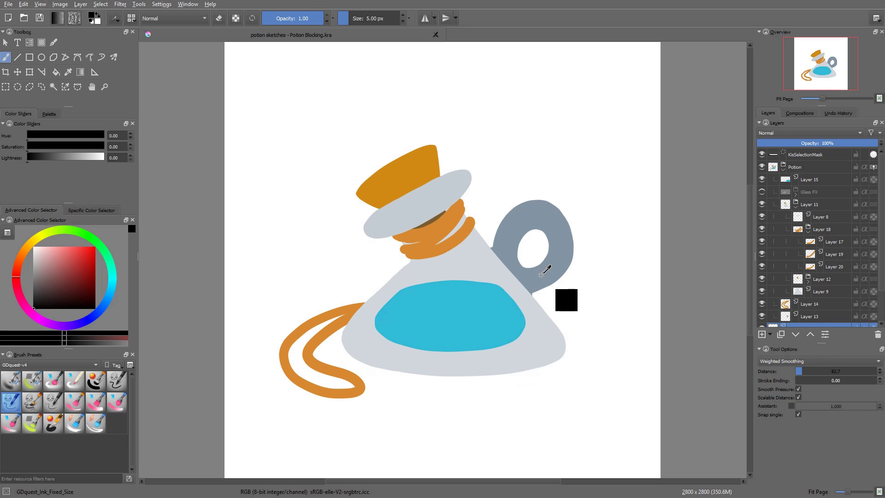
{"action": "left_click", "coordinate": [541, 274], "text": "ctrl"}
{"action": "key", "text": "shift+BackSpace"}
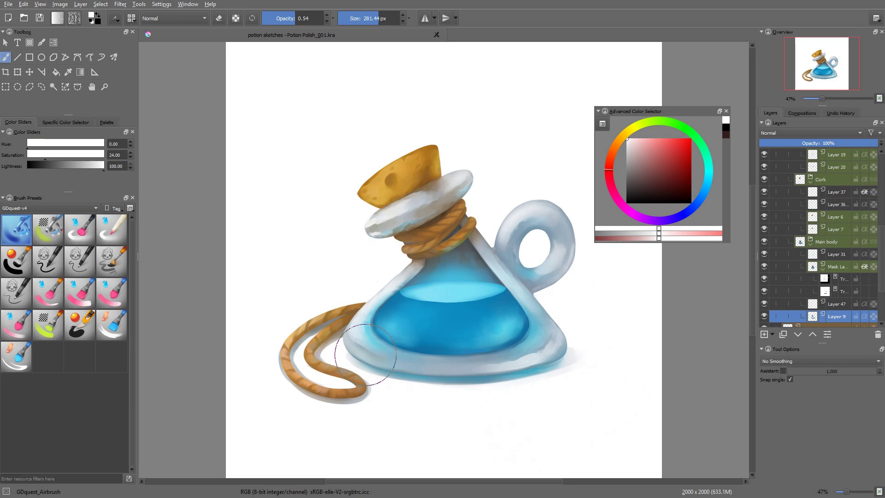
Step: Select the contiguous glass area at the bottle's lower-left corner on Layer 9 and reduce the airbrush size
{"action": "key", "text": "ctrl+r"}
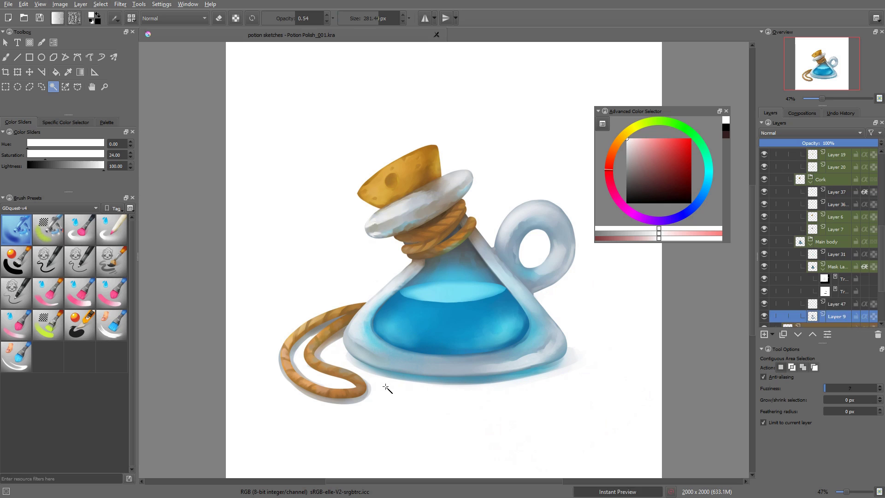
{"action": "left_click", "coordinate": [364, 351]}
{"action": "key", "text": "b"}
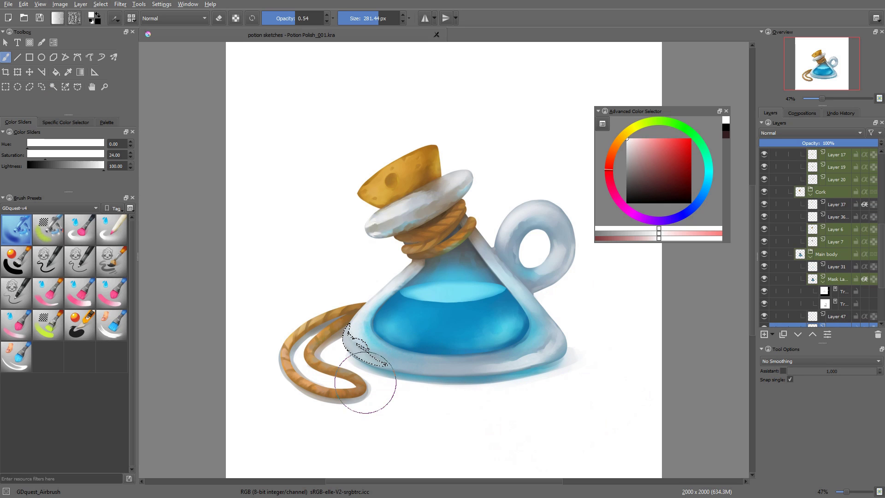
{"action": "left_click_drag", "start_coordinate": [389, 378], "coordinate": [358, 377], "text": "shift"}
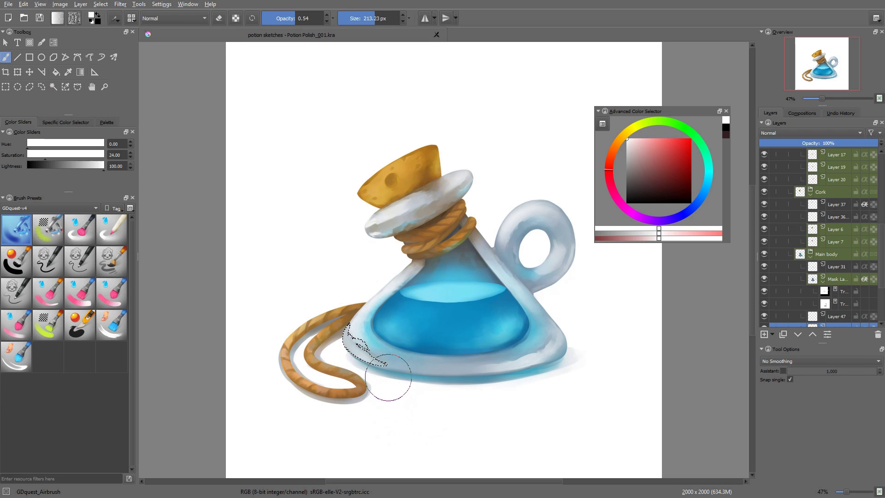
{"action": "key", "text": "bracketleft"}
{"action": "key", "text": "bracketleft"}
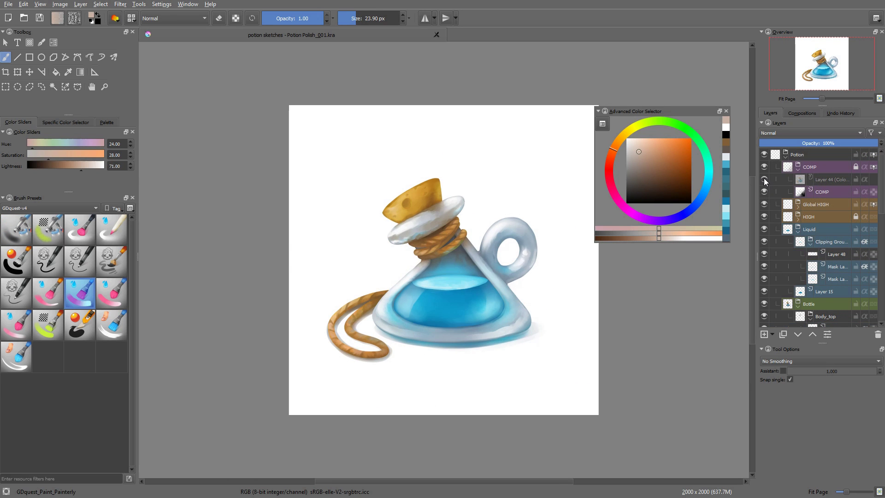
Step: Make Layer 44 in the COMP group visible
{"action": "left_click", "coordinate": [764, 180]}
{"action": "left_click_drag", "start_coordinate": [671, 345], "coordinate": [676, 325]}
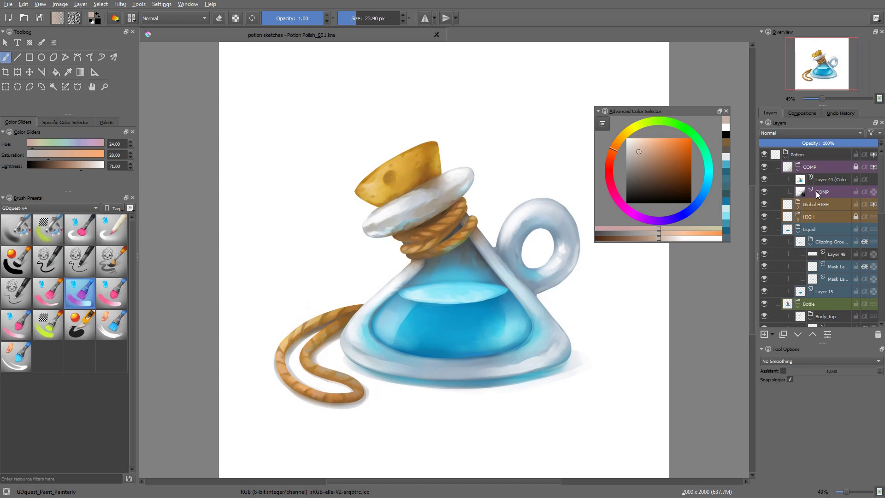
{"action": "left_click", "coordinate": [786, 158]}
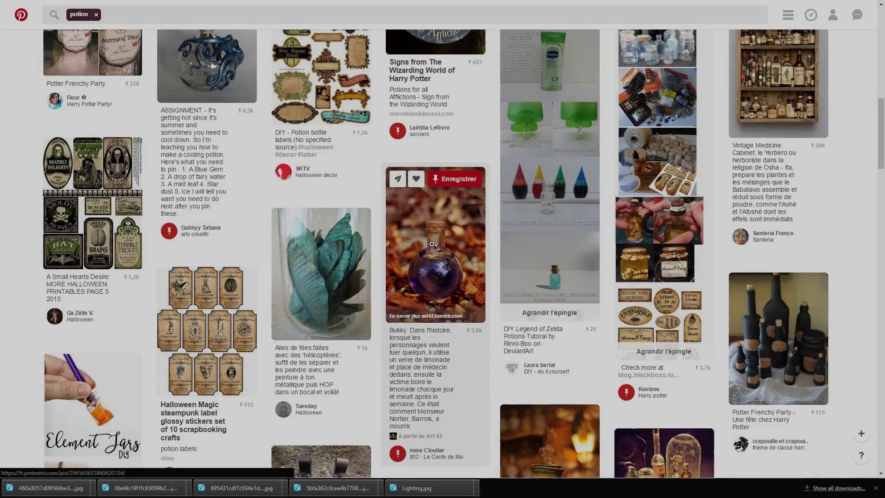
Step: Save the purple round-flask photo from the Pinterest potion results as a reference image and browse further results
{"action": "left_click", "coordinate": [436, 242]}
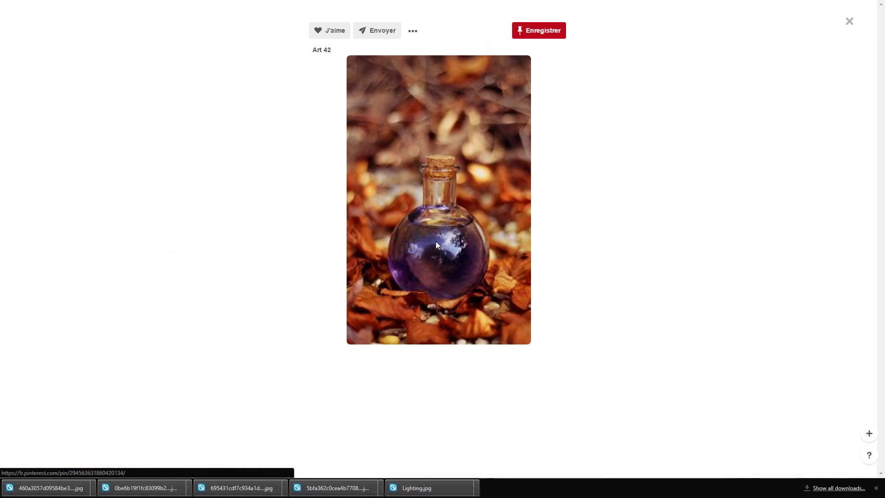
{"action": "right_click", "coordinate": [480, 179]}
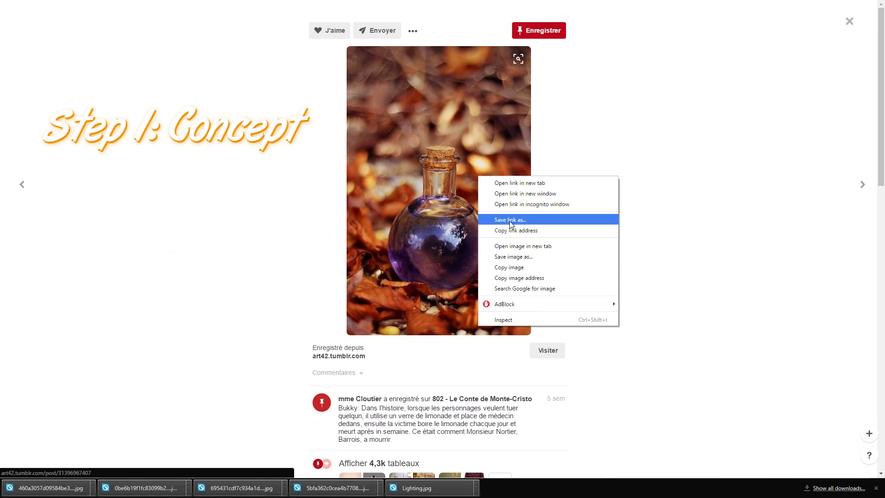
{"action": "left_click", "coordinate": [509, 256]}
{"action": "key", "text": "Return"}
{"action": "left_click", "coordinate": [607, 271]}
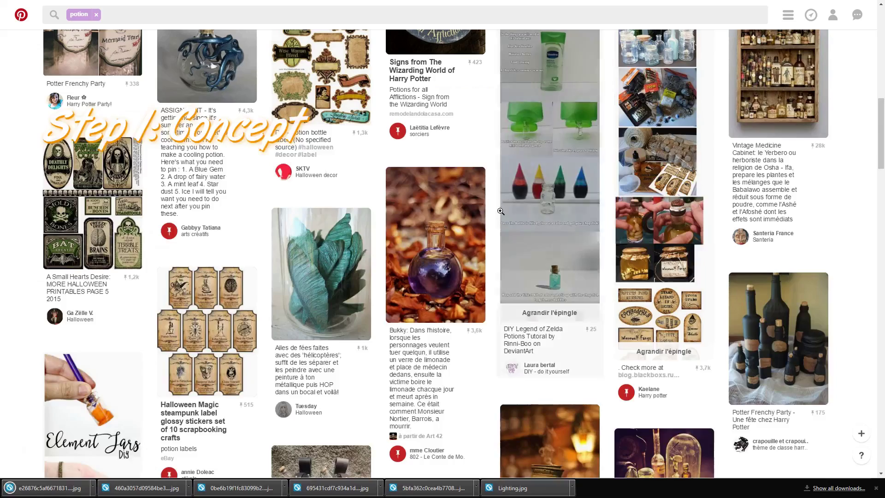
{"action": "scroll", "coordinate": [595, 274], "scroll_direction": "down", "scroll_amount": 2}
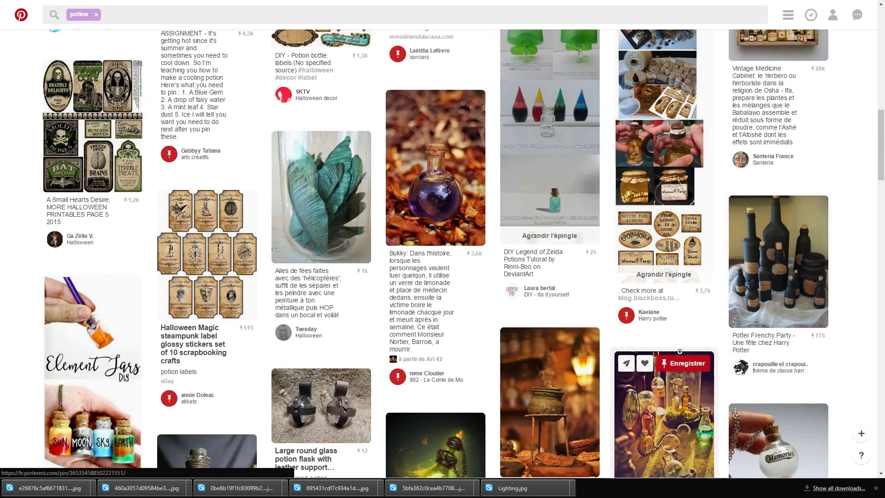
{"action": "scroll", "coordinate": [669, 392], "scroll_direction": "down", "scroll_amount": 3}
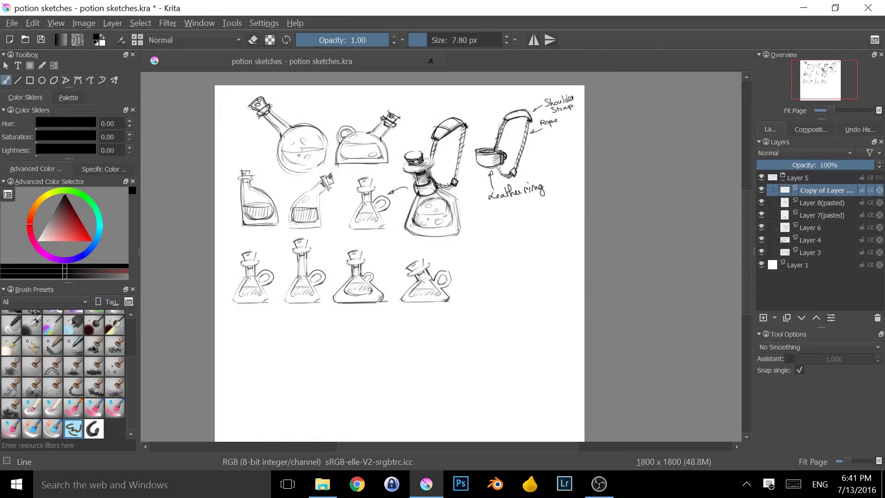
Step: Collapse the sketch group Layer 5 and add a new paint layer beneath it
{"action": "left_click_drag", "start_coordinate": [422, 349], "coordinate": [582, 302]}
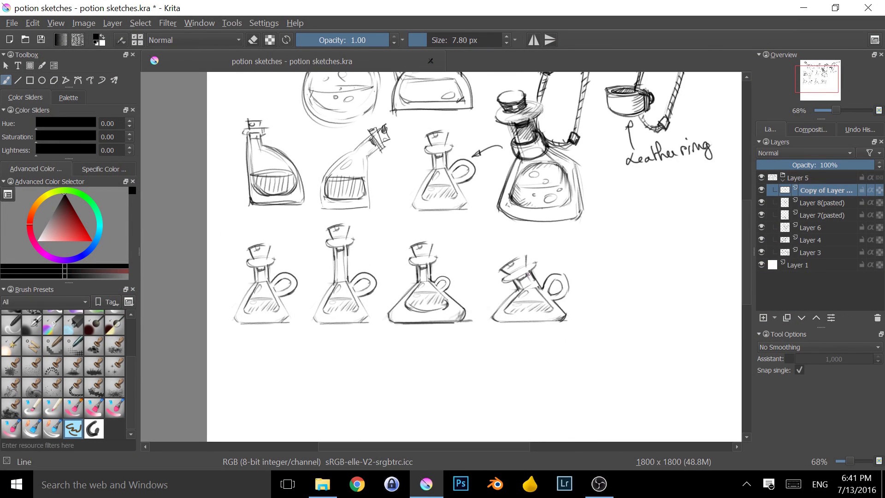
{"action": "left_click_drag", "start_coordinate": [541, 343], "coordinate": [545, 319]}
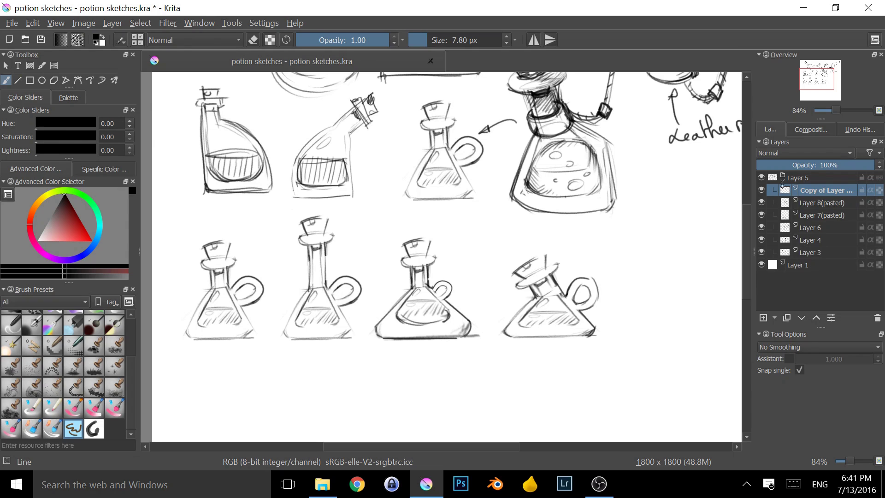
{"action": "left_click", "coordinate": [782, 182]}
{"action": "left_click", "coordinate": [767, 315]}
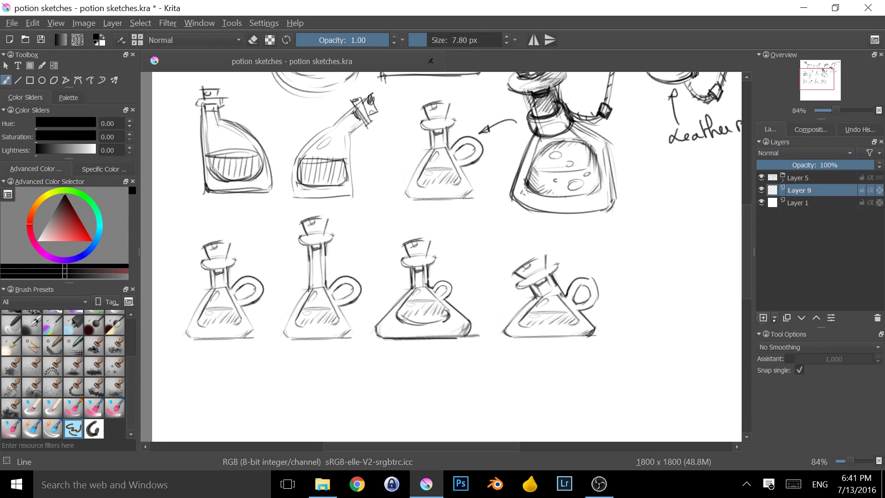
Step: Choose the GDquest_Paint_Round_Dry brush and filter the brush presets by the GDquest_v2 tag
{"action": "left_click", "coordinate": [94, 408]}
{"action": "left_click", "coordinate": [68, 302]}
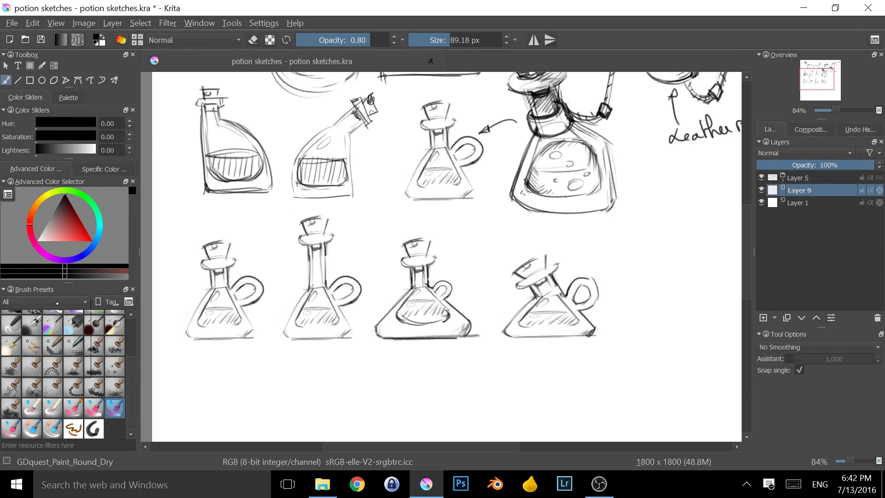
{"action": "left_click", "coordinate": [55, 337]}
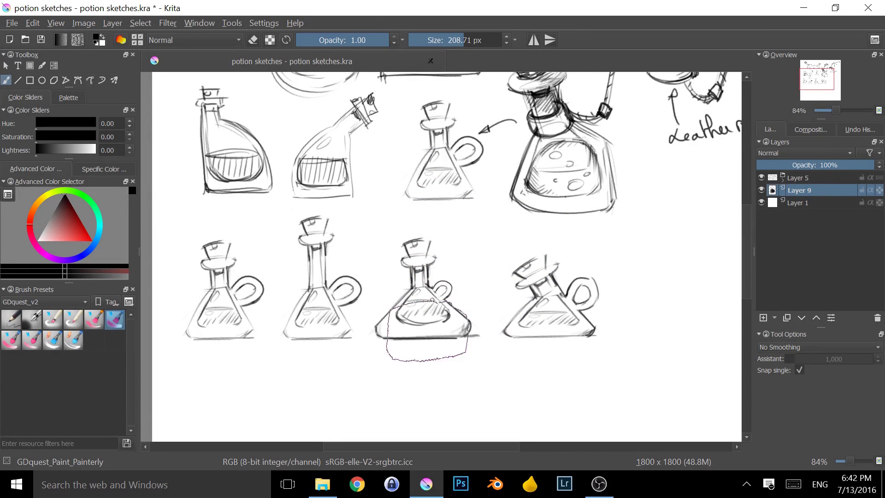
Step: Shrink the GDquest_Paint_Painterly brush to about 51 px and lower its opacity
{"action": "key", "text": "shift"}
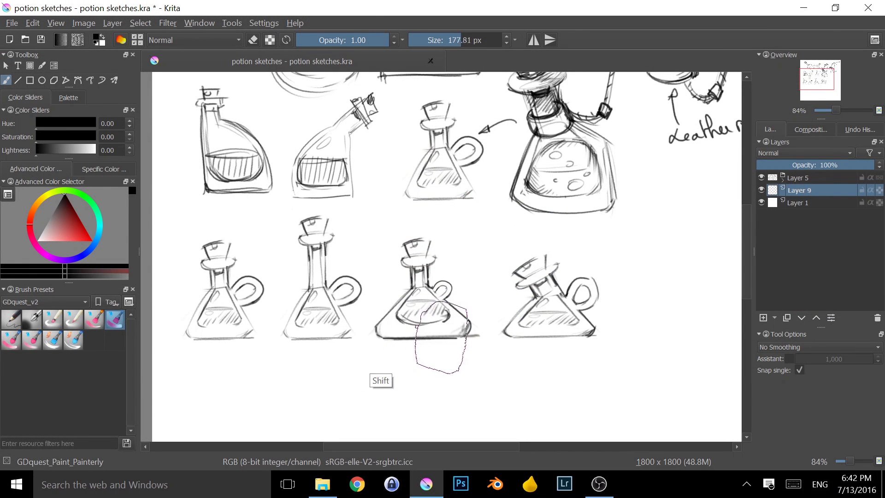
{"action": "left_click_drag", "start_coordinate": [442, 337], "coordinate": [410, 337]}
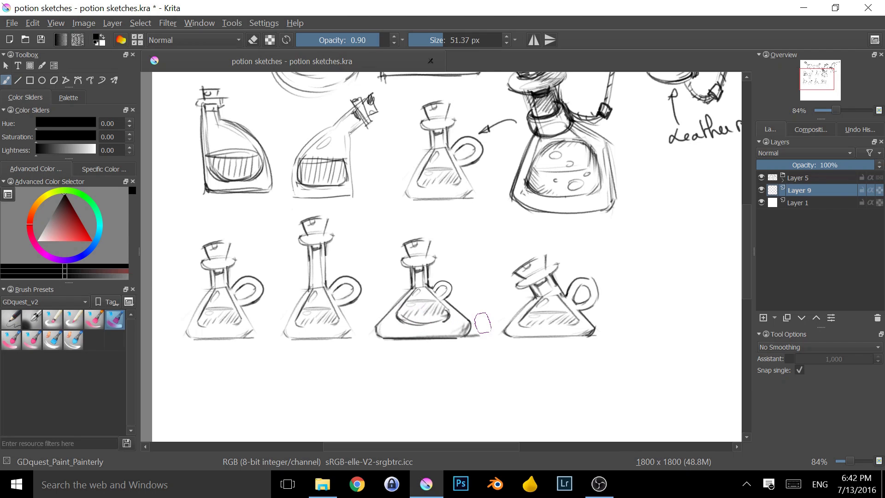
{"action": "key", "text": "i"}
{"action": "key", "text": "i"}
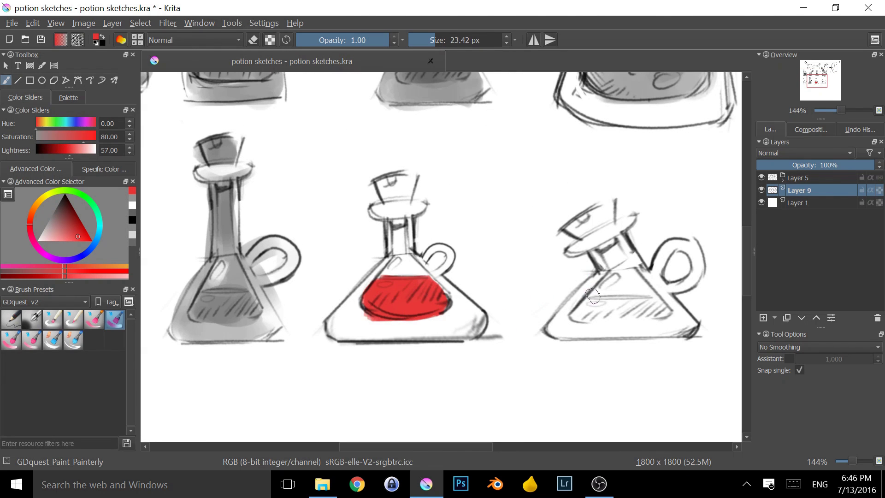
Step: Paint the tilted flask's liquid in blue with hue 195, saturation 76 and lightness 57
{"action": "left_click_drag", "start_coordinate": [94, 244], "coordinate": [97, 233]}
{"action": "mouse_move", "coordinate": [590, 308]}
{"action": "left_mouse_down"}
{"action": "mouse_move", "coordinate": [639, 306]}
{"action": "mouse_move", "coordinate": [581, 314]}
{"action": "mouse_move", "coordinate": [652, 314]}
{"action": "mouse_move", "coordinate": [664, 308]}
{"action": "mouse_move", "coordinate": [594, 302]}
{"action": "mouse_move", "coordinate": [578, 315]}
{"action": "mouse_move", "coordinate": [667, 298]}
{"action": "mouse_move", "coordinate": [583, 310]}
{"action": "mouse_move", "coordinate": [659, 313]}
{"action": "mouse_move", "coordinate": [601, 309]}
{"action": "left_mouse_up"}
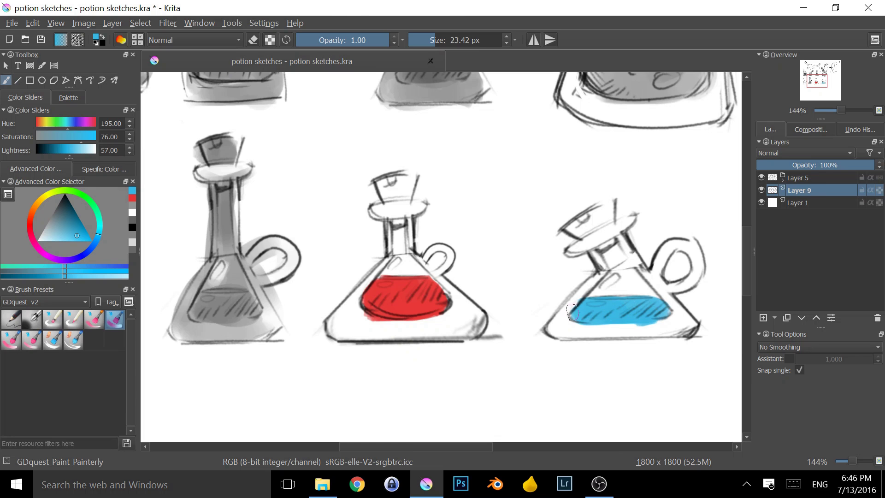
{"action": "left_click_drag", "start_coordinate": [572, 313], "coordinate": [614, 309]}
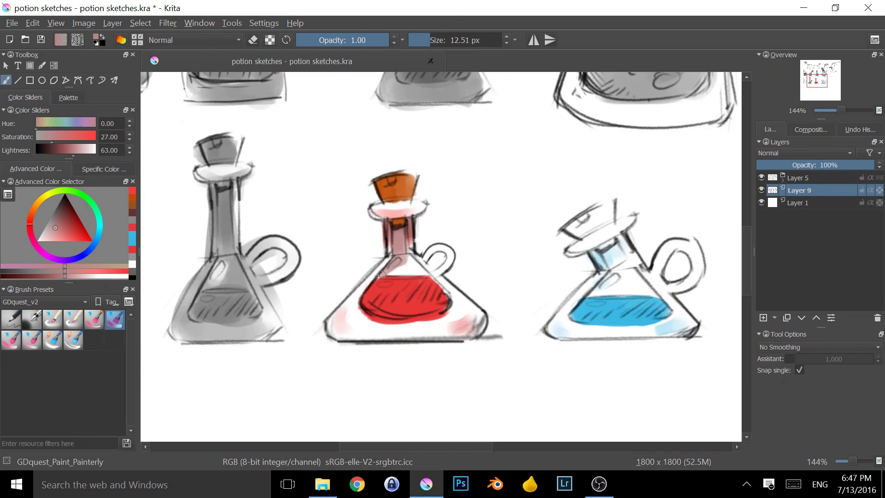
Step: Tint the red flask's upper glass in muted red and paint a light blue shadow under the tilted flask's base
{"action": "mouse_move", "coordinate": [382, 275]}
{"action": "left_mouse_down"}
{"action": "mouse_move", "coordinate": [416, 269]}
{"action": "mouse_move", "coordinate": [404, 252]}
{"action": "mouse_move", "coordinate": [401, 266]}
{"action": "mouse_move", "coordinate": [427, 274]}
{"action": "left_mouse_up"}
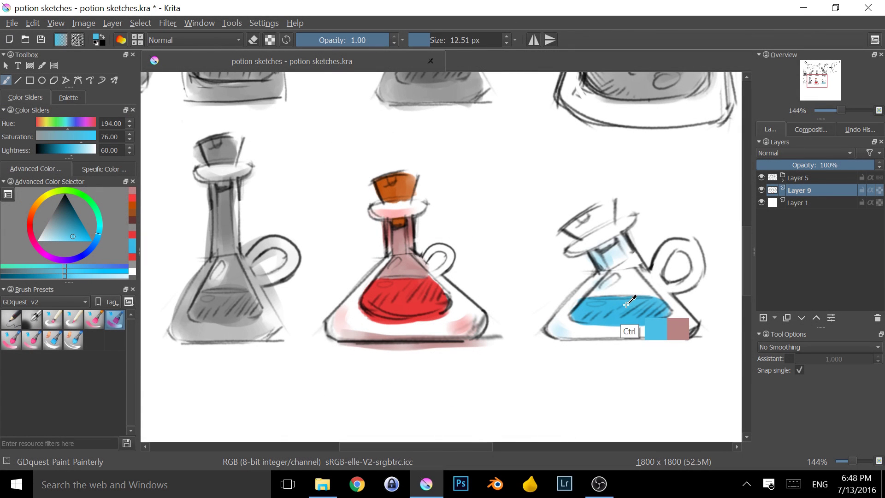
{"action": "left_click_drag", "start_coordinate": [556, 340], "coordinate": [684, 337]}
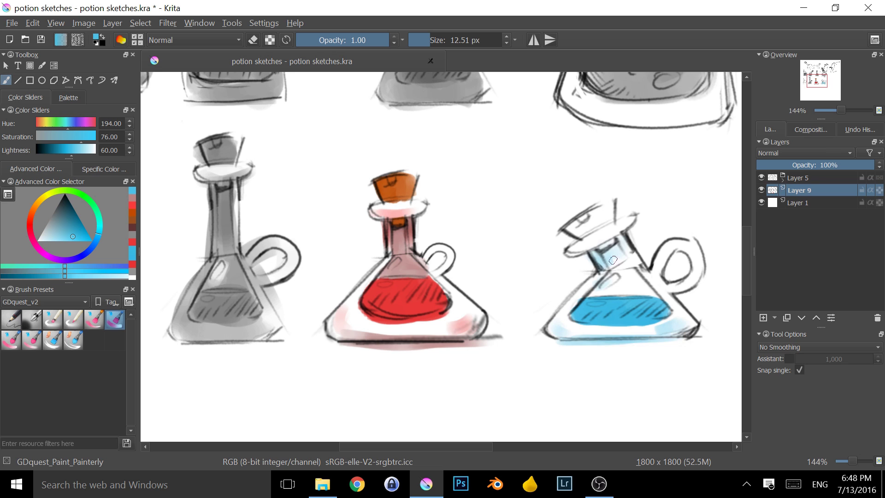
Step: Sample the red potion's colour and darken the red flask's liquid with the Multiply airbrush at about 30 px
{"action": "right_click", "coordinate": [648, 298]}
{"action": "left_click", "coordinate": [653, 301]}
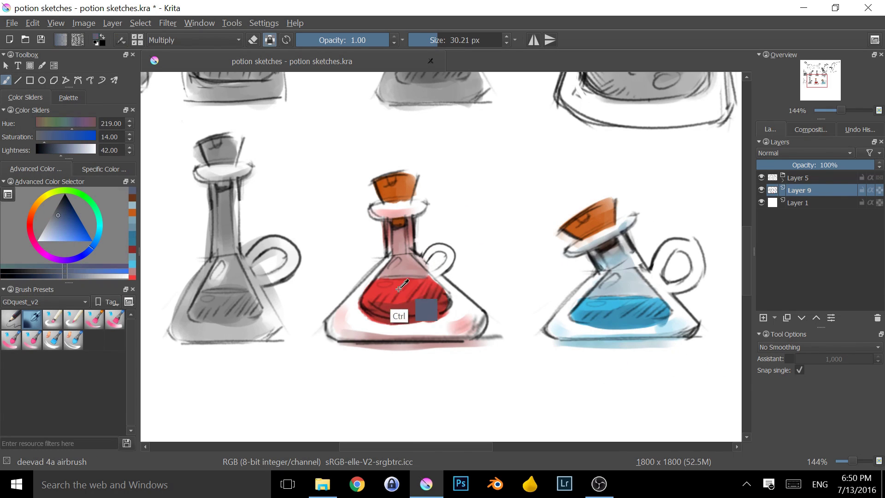
{"action": "left_click", "coordinate": [395, 307], "text": "ctrl"}
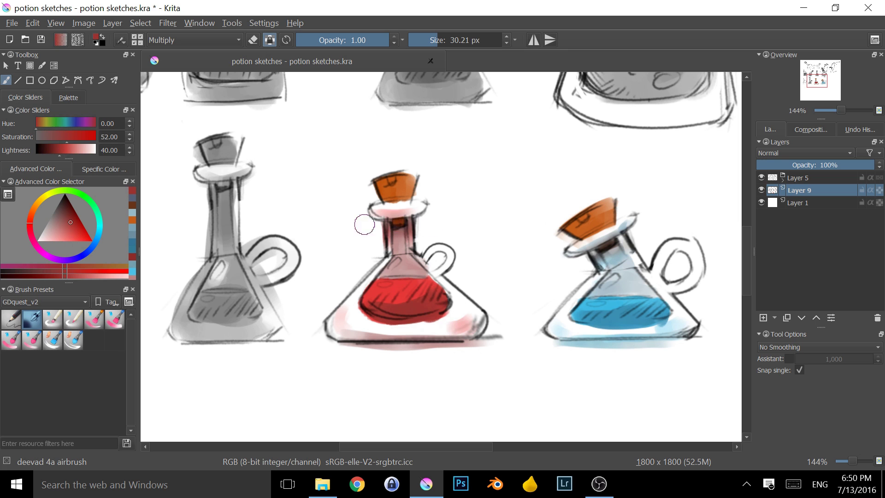
Step: Darken the tilted flask's orange cork with the Multiply airbrush at about 30 px
{"action": "left_click_drag", "start_coordinate": [584, 207], "coordinate": [556, 229]}
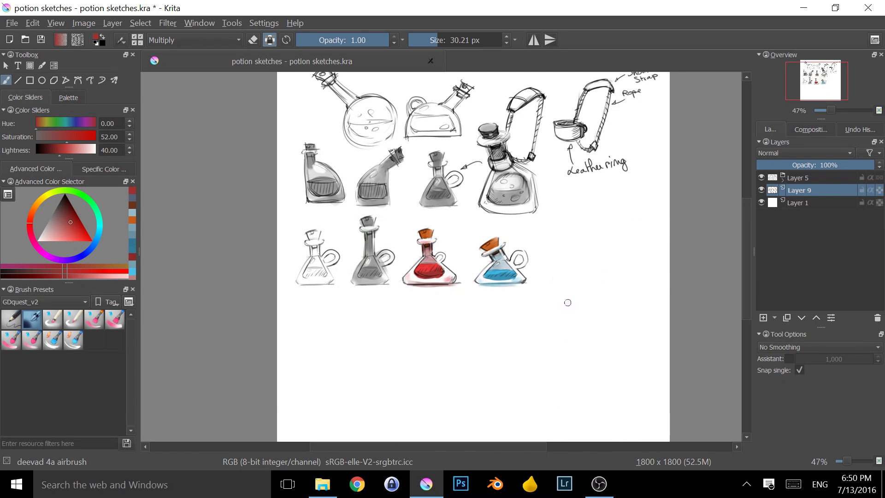
{"action": "left_click_drag", "start_coordinate": [568, 303], "coordinate": [638, 300]}
{"action": "mouse_move", "coordinate": [645, 243]}
{"action": "left_mouse_down"}
{"action": "mouse_move", "coordinate": [615, 331]}
{"action": "mouse_move", "coordinate": [658, 267]}
{"action": "left_mouse_up"}
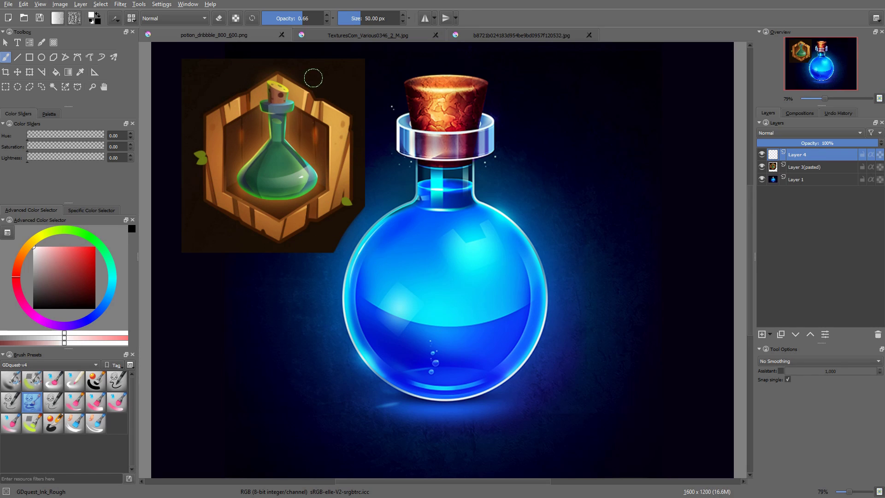
Step: Switch to the browser and look over the photo of the round bottle with purple liquid as a reference
{"action": "key", "text": "alt+Tab"}
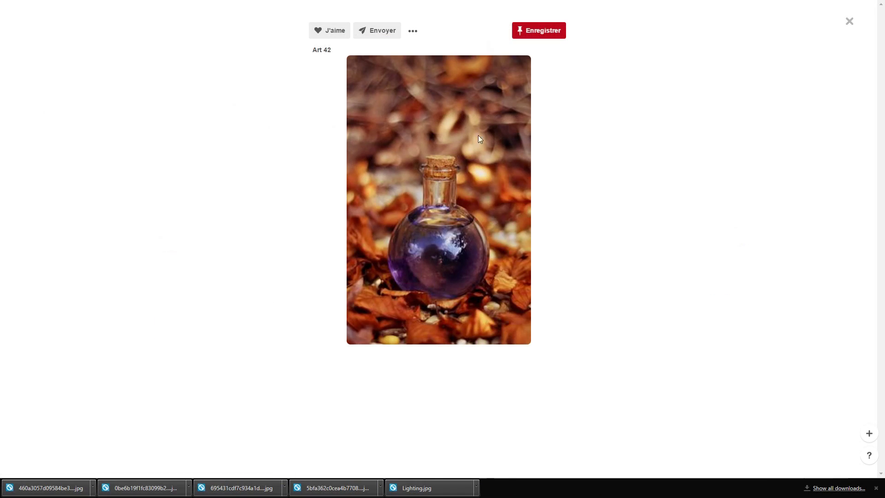
{"action": "right_click", "coordinate": [479, 181]}
{"action": "left_click", "coordinate": [509, 256]}
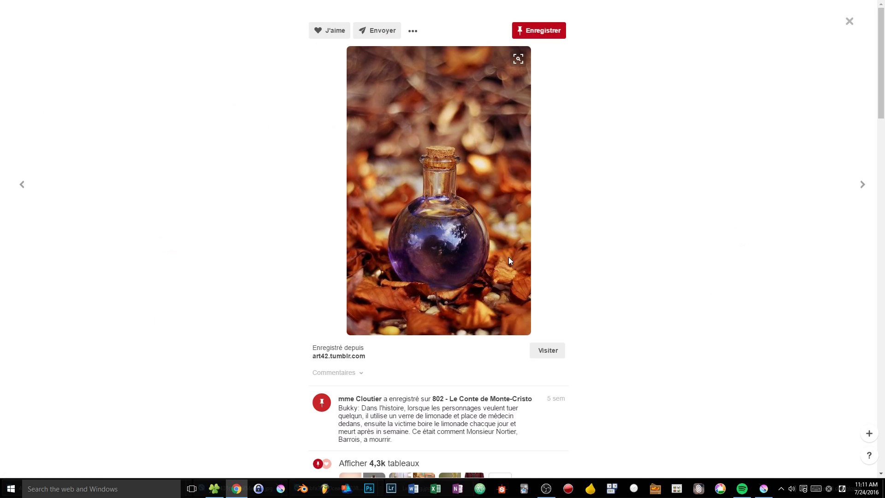
{"action": "left_click", "coordinate": [595, 267]}
{"action": "scroll", "coordinate": [598, 272], "scroll_direction": "down", "scroll_amount": 2}
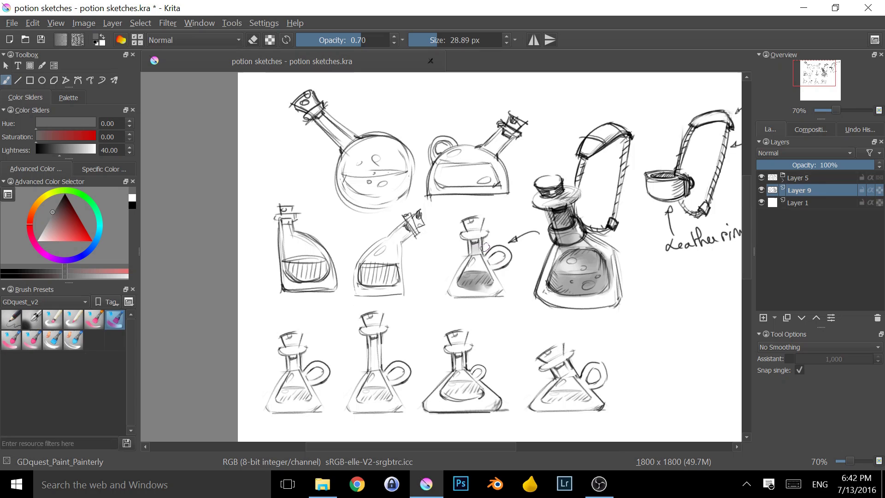
Step: Shade the corks of the small handled flask and the large strapped flask in grey with lightness 40
{"action": "left_click_drag", "start_coordinate": [468, 225], "coordinate": [473, 241]}
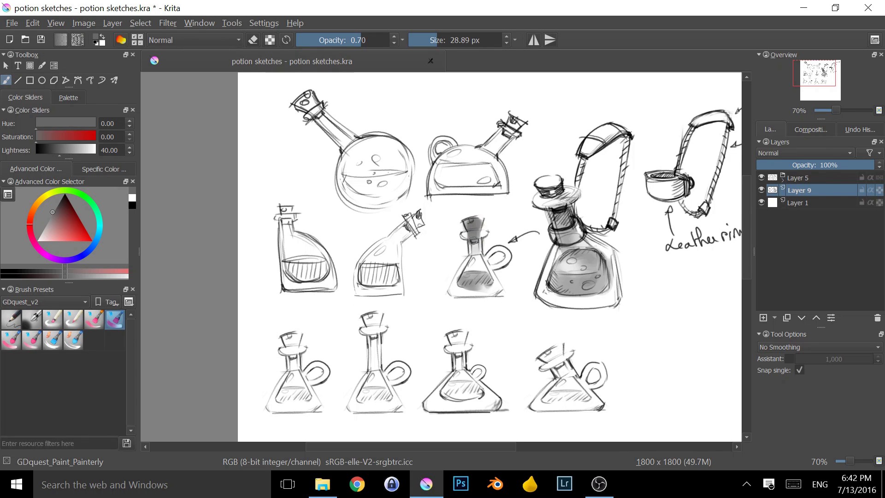
{"action": "left_click_drag", "start_coordinate": [531, 190], "coordinate": [563, 183]}
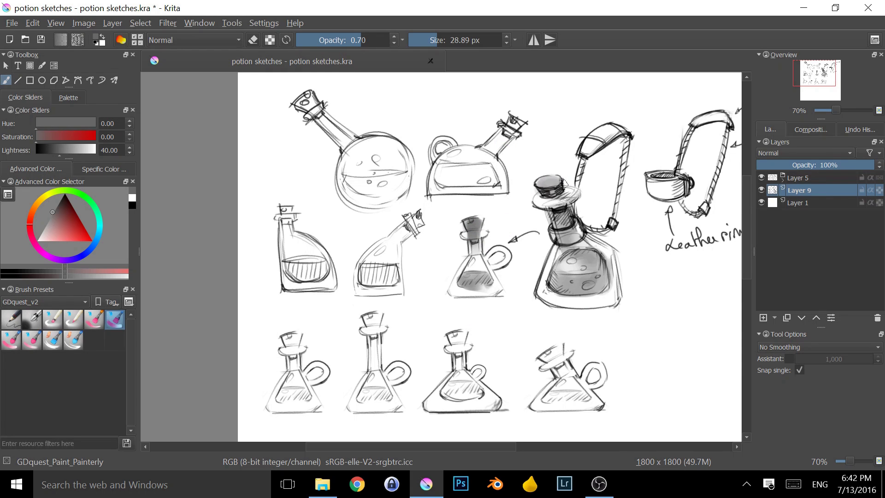
Step: Add white highlights inside the large strapped flask with brush opacity raised to 0.90, and deepen the grey on its neck
{"action": "key", "text": "x"}
{"action": "mouse_move", "coordinate": [565, 272]}
{"action": "left_mouse_down"}
{"action": "mouse_move", "coordinate": [567, 256]}
{"action": "mouse_move", "coordinate": [592, 265]}
{"action": "left_mouse_up"}
{"action": "key", "text": "o"}
{"action": "key", "text": "o"}
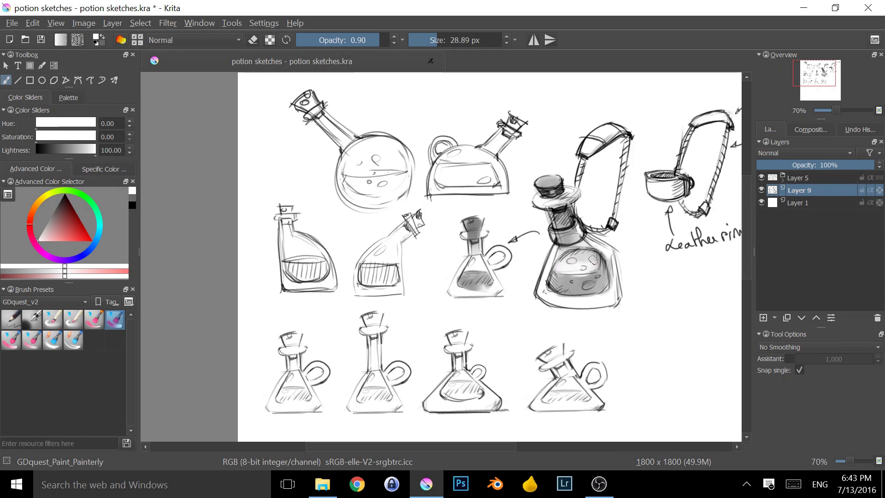
{"action": "left_click_drag", "start_coordinate": [572, 259], "coordinate": [588, 268]}
{"action": "key", "text": "x"}
{"action": "mouse_move", "coordinate": [557, 213]}
{"action": "left_mouse_down"}
{"action": "mouse_move", "coordinate": [561, 232]}
{"action": "mouse_move", "coordinate": [594, 210]}
{"action": "mouse_move", "coordinate": [562, 233]}
{"action": "left_mouse_up"}
{"action": "key", "text": "x"}
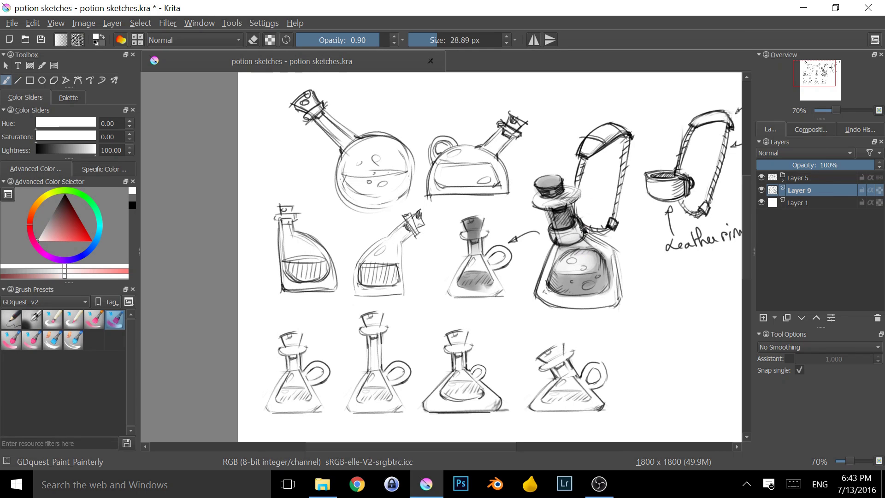
Step: Darken the liquid and cork of the bent-neck bottle in grey with lightness 40
{"action": "key", "text": "x"}
{"action": "mouse_move", "coordinate": [364, 272]}
{"action": "left_mouse_down"}
{"action": "mouse_move", "coordinate": [386, 275]}
{"action": "mouse_move", "coordinate": [381, 284]}
{"action": "mouse_move", "coordinate": [387, 268]}
{"action": "mouse_move", "coordinate": [359, 286]}
{"action": "left_mouse_up"}
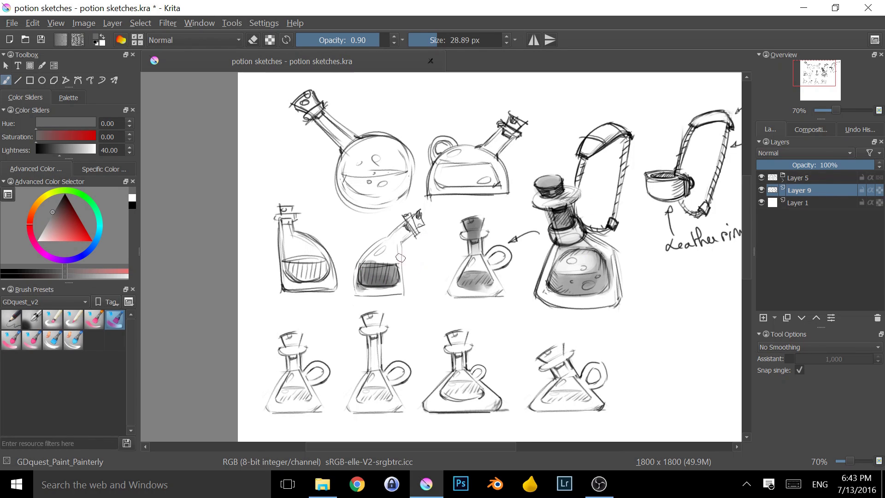
{"action": "left_click_drag", "start_coordinate": [410, 225], "coordinate": [420, 217]}
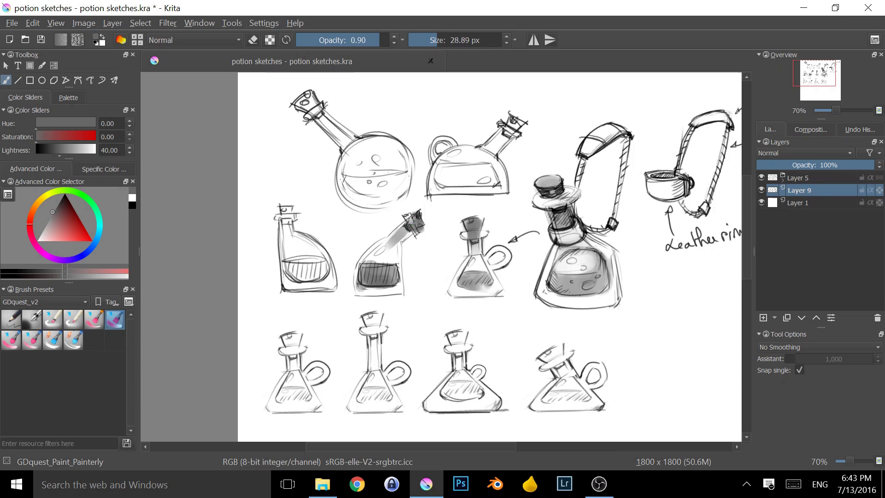
Step: Undo the last stroke and shade the bent-neck bottle's glass body with dark grey and a sampled light grey of lightness 84
{"action": "key", "text": "x"}
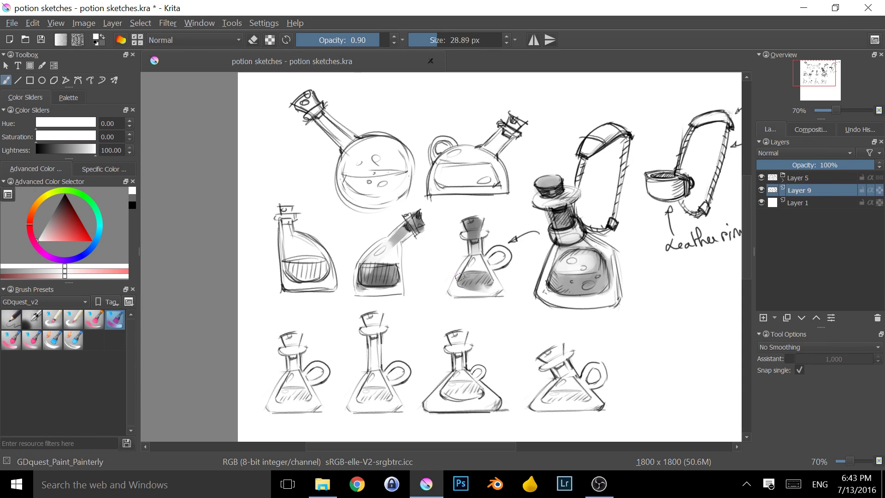
{"action": "key", "text": "ctrl+z"}
{"action": "key", "text": "x"}
{"action": "left_click_drag", "start_coordinate": [390, 244], "coordinate": [365, 268]}
{"action": "left_click_drag", "start_coordinate": [392, 249], "coordinate": [391, 271]}
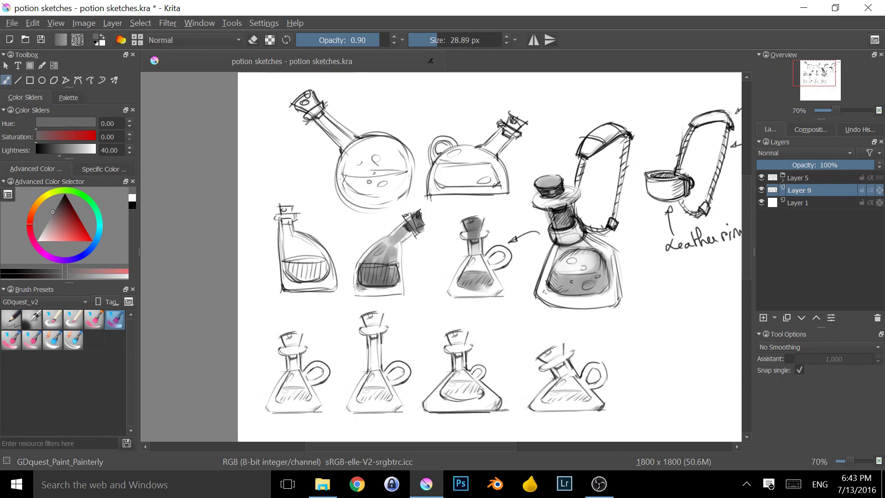
{"action": "left_click", "coordinate": [392, 244], "text": "ctrl"}
{"action": "mouse_move", "coordinate": [393, 242]}
{"action": "left_mouse_down"}
{"action": "mouse_move", "coordinate": [364, 261]}
{"action": "mouse_move", "coordinate": [390, 247]}
{"action": "mouse_move", "coordinate": [397, 261]}
{"action": "mouse_move", "coordinate": [366, 291]}
{"action": "mouse_move", "coordinate": [364, 271]}
{"action": "left_mouse_up"}
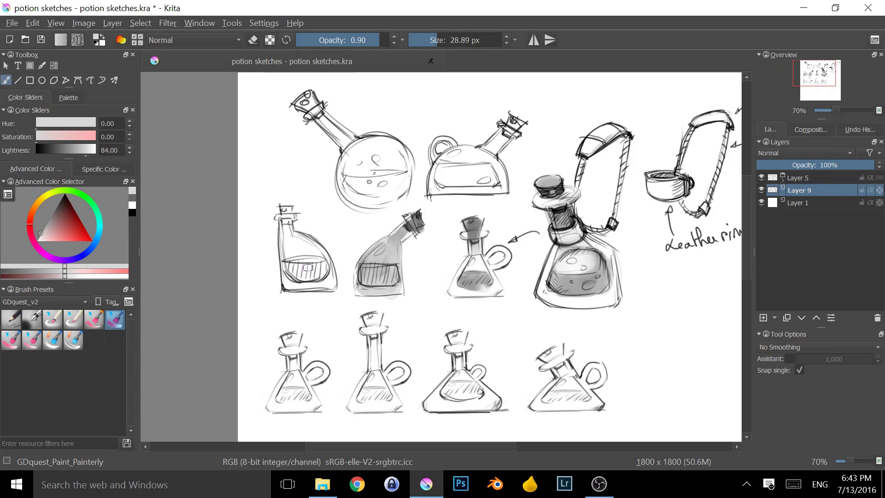
Step: Shade the curved bottle at the row's start in light grey with a brush about 41 px, and highlight its shoulder in white
{"action": "left_click_drag", "start_coordinate": [291, 280], "coordinate": [323, 278]}
{"action": "left_click_drag", "start_coordinate": [310, 308], "coordinate": [315, 307]}
{"action": "mouse_move", "coordinate": [291, 283]}
{"action": "left_mouse_down"}
{"action": "mouse_move", "coordinate": [295, 252]}
{"action": "mouse_move", "coordinate": [314, 273]}
{"action": "mouse_move", "coordinate": [294, 249]}
{"action": "mouse_move", "coordinate": [322, 275]}
{"action": "mouse_move", "coordinate": [319, 253]}
{"action": "mouse_move", "coordinate": [296, 279]}
{"action": "mouse_move", "coordinate": [291, 214]}
{"action": "mouse_move", "coordinate": [306, 265]}
{"action": "mouse_move", "coordinate": [299, 241]}
{"action": "mouse_move", "coordinate": [322, 269]}
{"action": "mouse_move", "coordinate": [316, 279]}
{"action": "mouse_move", "coordinate": [284, 276]}
{"action": "left_mouse_up"}
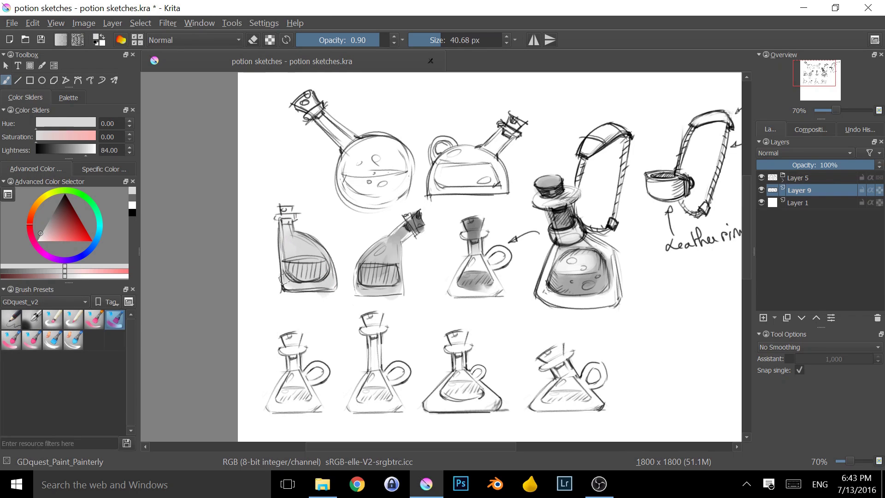
{"action": "key", "text": "x"}
{"action": "mouse_move", "coordinate": [298, 245]}
{"action": "left_mouse_down"}
{"action": "mouse_move", "coordinate": [293, 257]}
{"action": "mouse_move", "coordinate": [290, 243]}
{"action": "left_mouse_up"}
{"action": "key", "text": "bracketleft"}
{"action": "key", "text": "bracketleft"}
{"action": "key", "text": "bracketleft"}
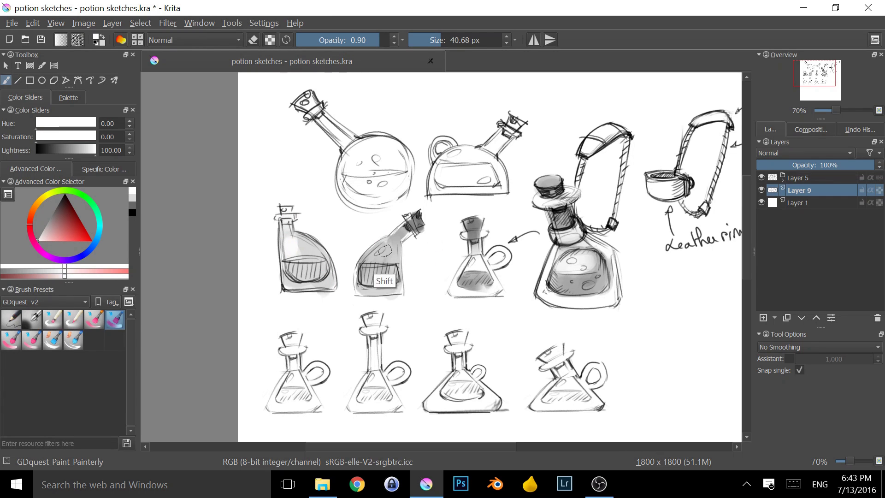
Step: Darken the curved bottle's liquid and neck in grey, sampling the mid grey from the small flask's cork
{"action": "key", "text": "x"}
{"action": "mouse_move", "coordinate": [305, 269]}
{"action": "left_mouse_down"}
{"action": "mouse_move", "coordinate": [325, 256]}
{"action": "mouse_move", "coordinate": [287, 226]}
{"action": "mouse_move", "coordinate": [298, 249]}
{"action": "mouse_move", "coordinate": [289, 267]}
{"action": "mouse_move", "coordinate": [321, 271]}
{"action": "left_mouse_up"}
{"action": "left_click", "coordinate": [476, 228], "text": "ctrl"}
{"action": "key", "text": "x"}
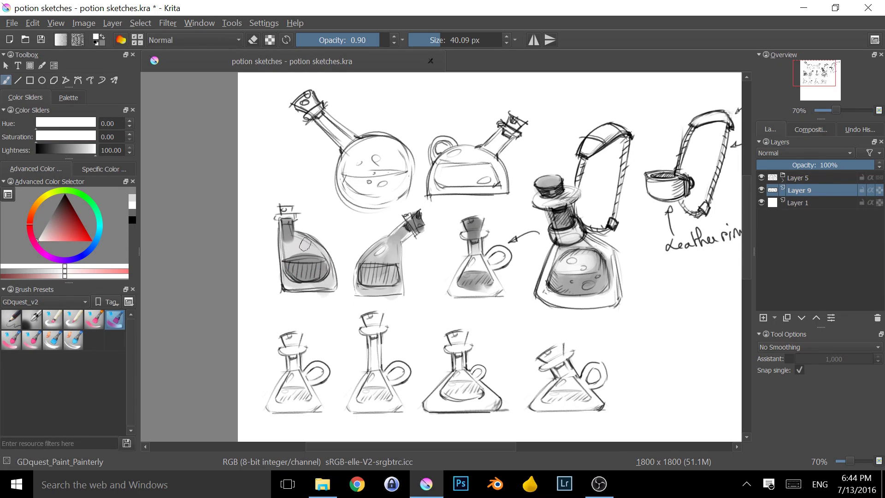
Step: Undo the long highlight stroke on the curved bottle and repaint its shoulder highlight in white with a brush about 27 px
{"action": "left_click_drag", "start_coordinate": [297, 241], "coordinate": [301, 271]}
{"action": "key", "text": "ctrl+z"}
{"action": "left_click_drag", "start_coordinate": [301, 240], "coordinate": [294, 240]}
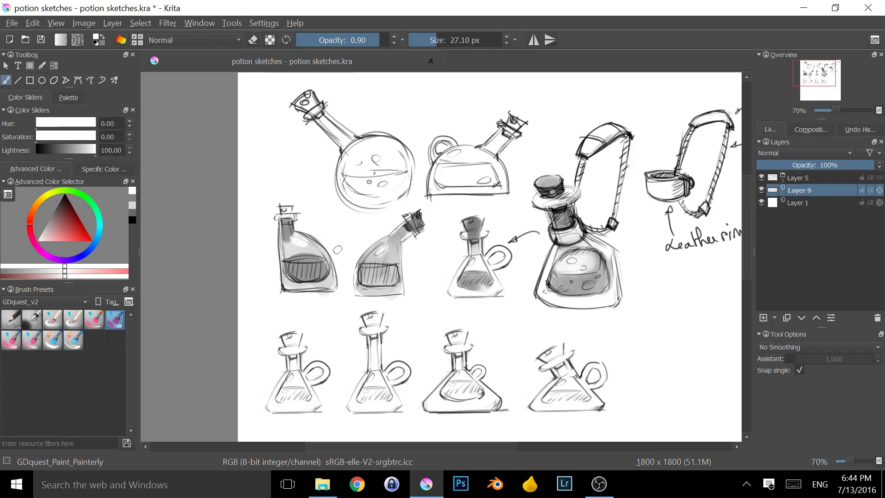
Step: Shade the curved bottle's cork and the tall flask's cork, neck and body in grey with lightness 50
{"action": "key", "text": "x"}
{"action": "left_click_drag", "start_coordinate": [285, 208], "coordinate": [291, 212]}
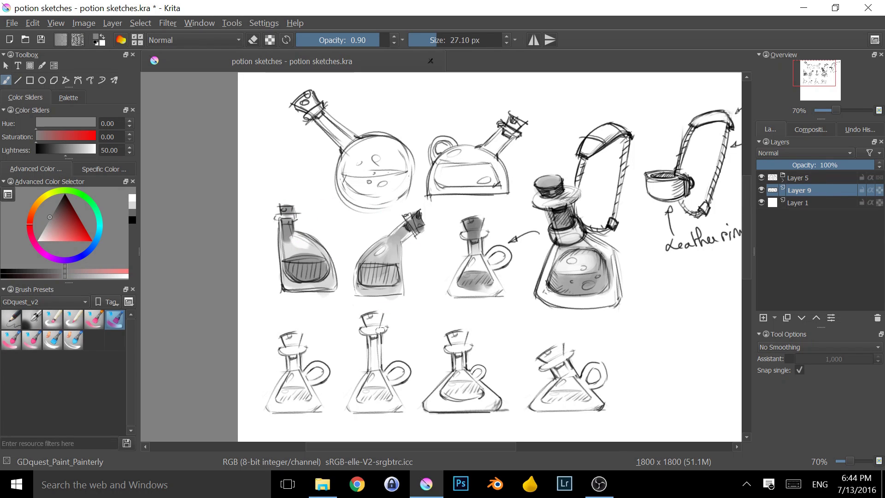
{"action": "mouse_move", "coordinate": [381, 330]}
{"action": "left_mouse_down"}
{"action": "mouse_move", "coordinate": [369, 319]}
{"action": "mouse_move", "coordinate": [377, 319]}
{"action": "left_mouse_up"}
{"action": "left_click_drag", "start_coordinate": [368, 396], "coordinate": [376, 336]}
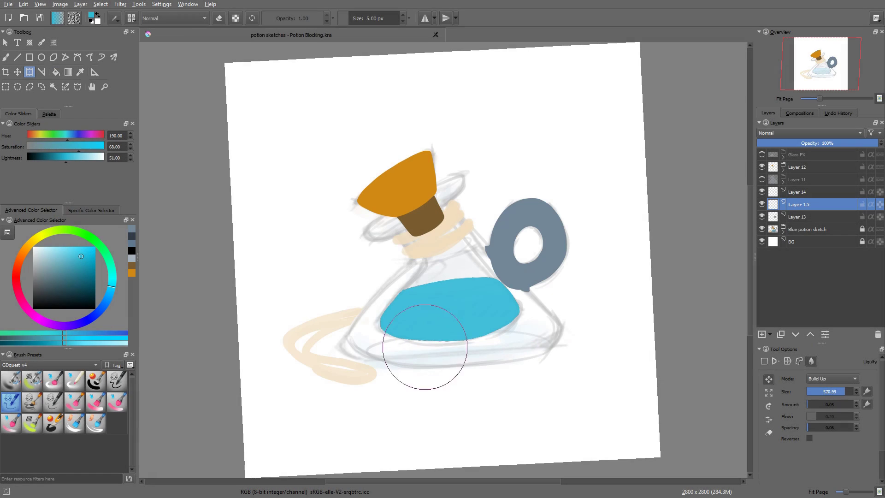
Step: Liquify the bottom edge of the blue liquid shape and check it on a mirrored canvas with the rotation reset
{"action": "left_click_drag", "start_coordinate": [420, 340], "coordinate": [444, 349]}
{"action": "key", "text": "m"}
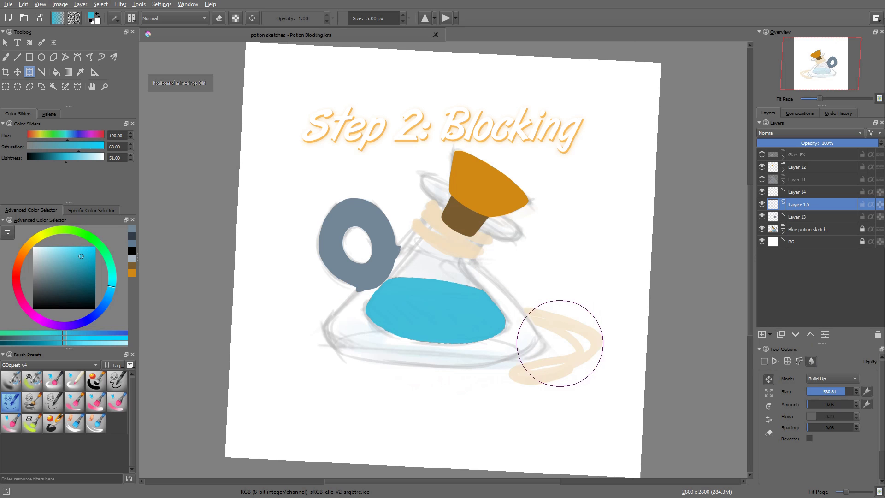
{"action": "key", "text": "6"}
{"action": "key", "text": "5"}
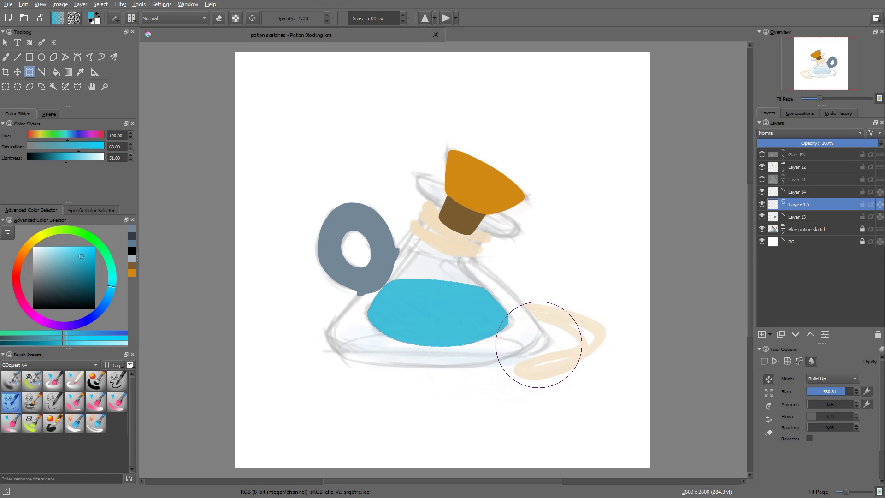
Step: Reduce the Liquify brush size to about 253 and reshape the lower side edge of the blue liquid
{"action": "left_click_drag", "start_coordinate": [535, 348], "coordinate": [478, 348]}
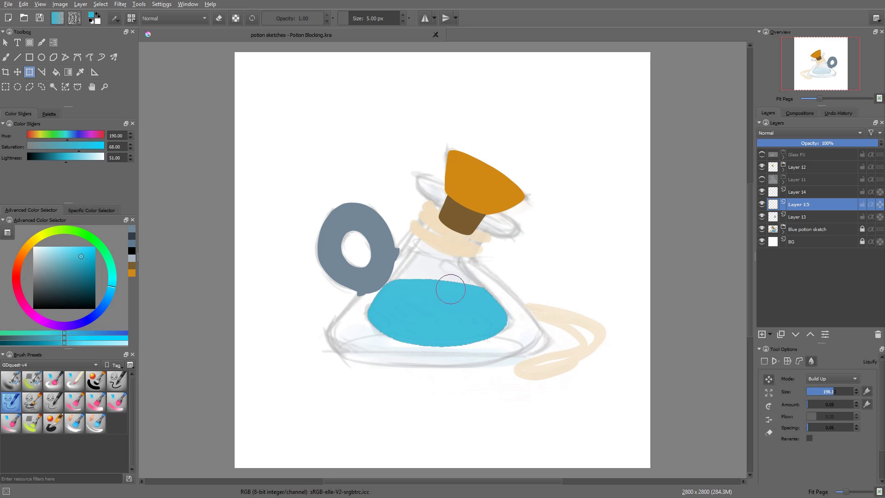
{"action": "key", "text": "bracketright"}
{"action": "key", "text": "bracketright"}
{"action": "key", "text": "bracketright"}
{"action": "key", "text": "bracketright"}
{"action": "key", "text": "bracketright"}
{"action": "key", "text": "bracketright"}
{"action": "key", "text": "bracketleft"}
{"action": "key", "text": "bracketleft"}
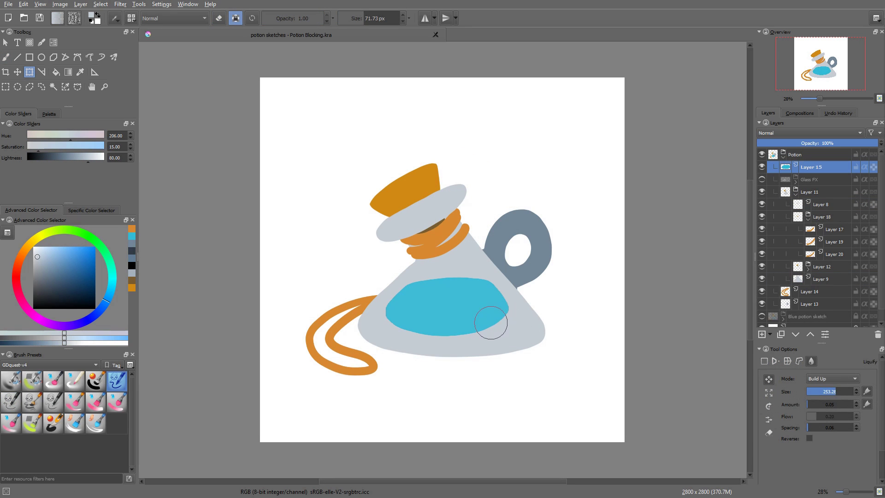
{"action": "mouse_move", "coordinate": [496, 336]}
{"action": "left_mouse_down"}
{"action": "mouse_move", "coordinate": [421, 327]}
{"action": "mouse_move", "coordinate": [525, 326]}
{"action": "left_mouse_up"}
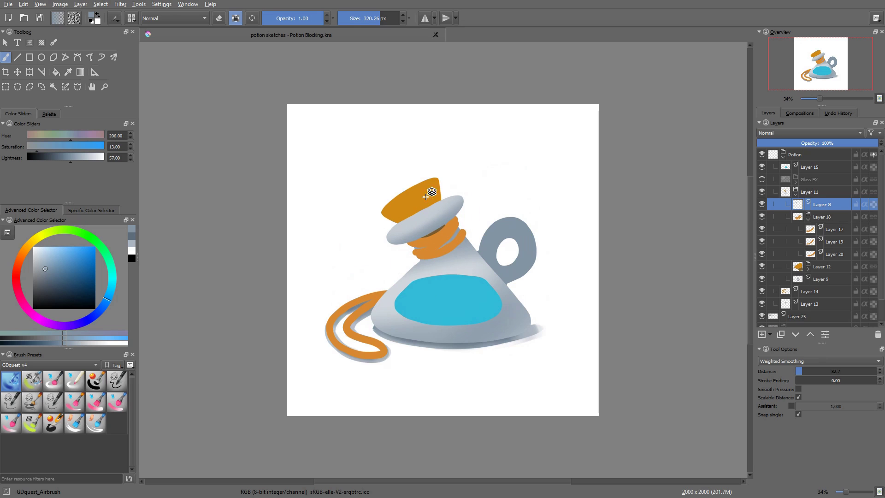
Step: Activate the cork's layer, sample the brown below the rim and adjust it to hue 27, saturation 35 and lightness 28
{"action": "left_click", "coordinate": [425, 197]}
{"action": "left_click", "coordinate": [442, 227], "text": "ctrl"}
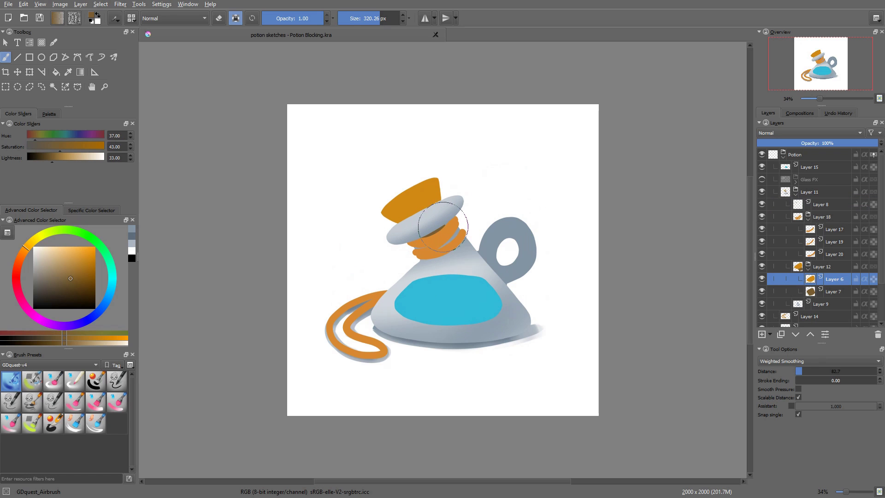
{"action": "right_click", "coordinate": [442, 227]}
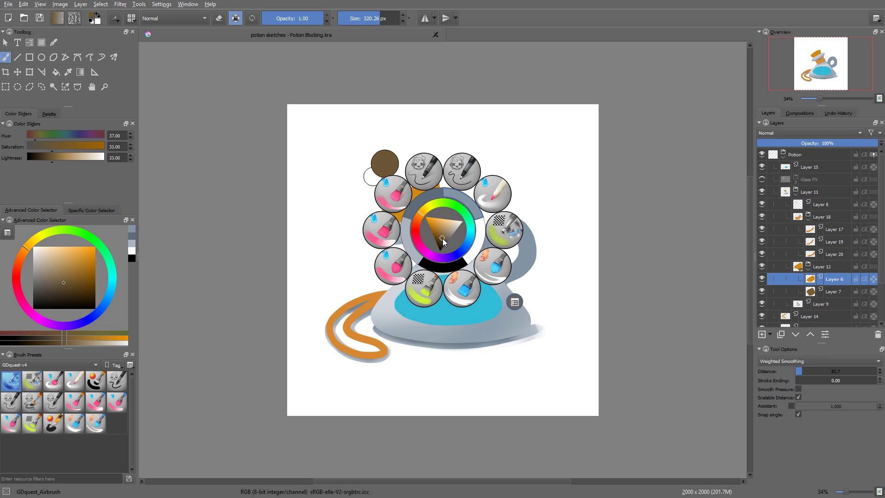
{"action": "left_click_drag", "start_coordinate": [418, 218], "coordinate": [420, 222]}
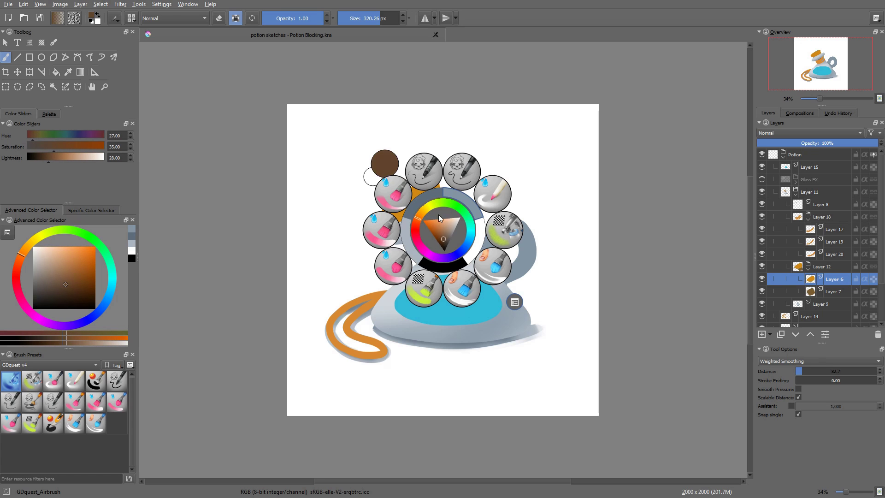
{"action": "right_click", "coordinate": [439, 218]}
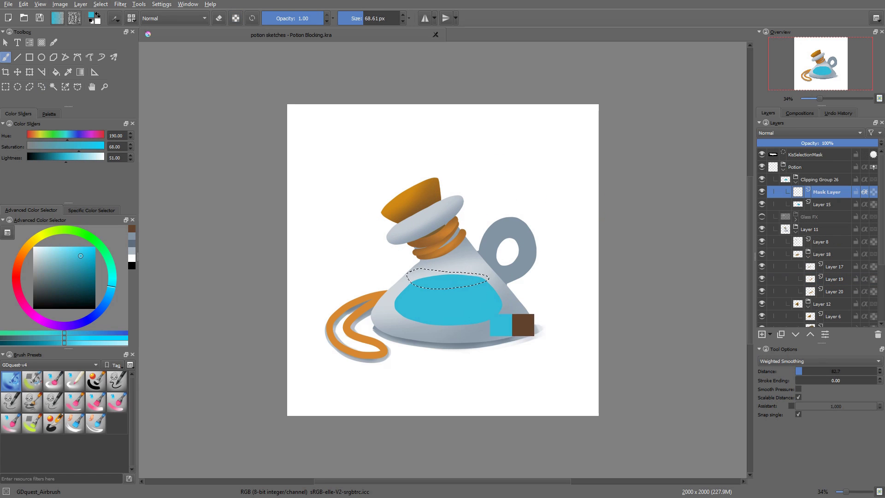
Step: Make Layer 15 active, clear the selection and float the Advanced Color Selector beside the potion
{"action": "key", "text": "Page_Down"}
{"action": "key", "text": "ctrl+shift+a"}
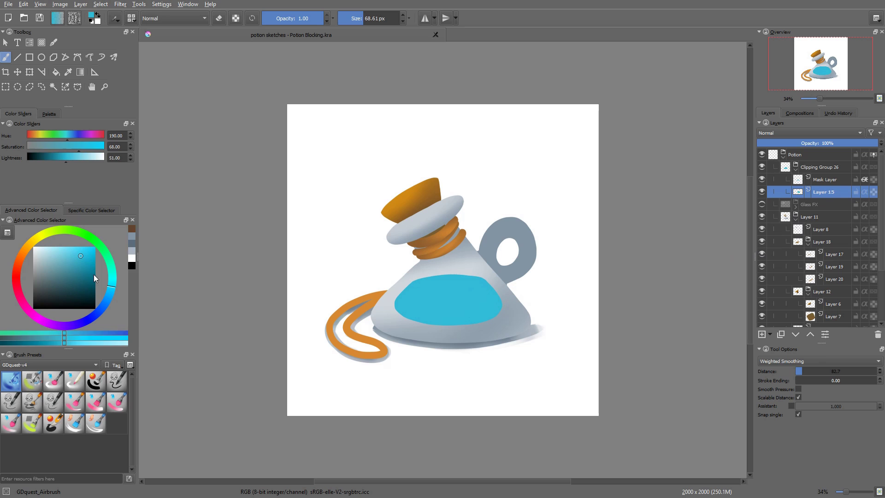
{"action": "left_click", "coordinate": [90, 273]}
{"action": "left_click_drag", "start_coordinate": [47, 214], "coordinate": [610, 162]}
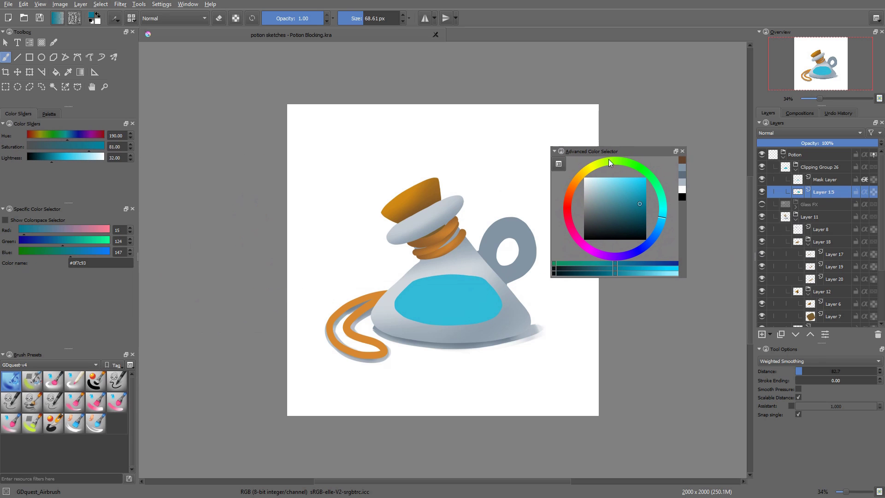
Step: Fill Layer 15's liquid with dark blue of hue 200, saturation 81 and lightness 28 while preserving its alpha
{"action": "left_click", "coordinate": [640, 209]}
{"action": "left_click", "coordinate": [660, 225]}
{"action": "key", "text": "shift+BackSpace"}
{"action": "key", "text": "ctrl+z"}
{"action": "key", "text": "/"}
{"action": "key", "text": "shift+BackSpace"}
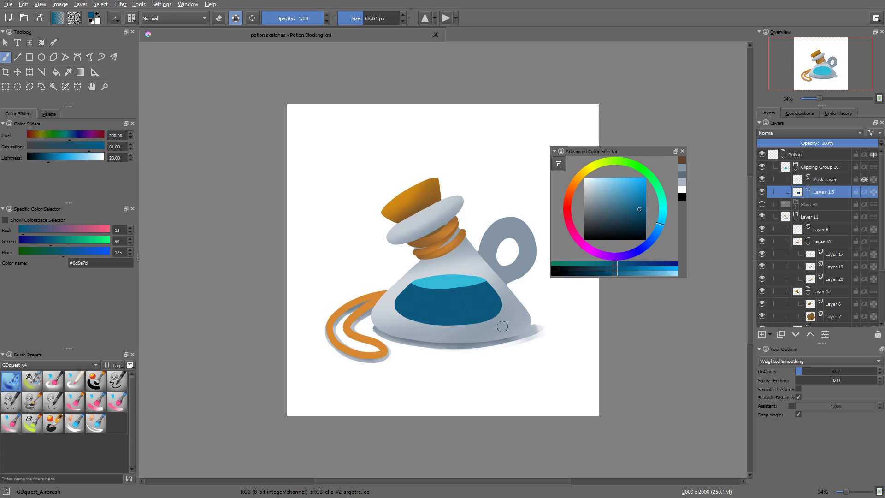
Step: Outline the liquid's surface on the Mask Layer, fill it with the sampled light blue, deselect and return to Layer 15
{"action": "key", "text": "Page_Up"}
{"action": "key", "text": "l"}
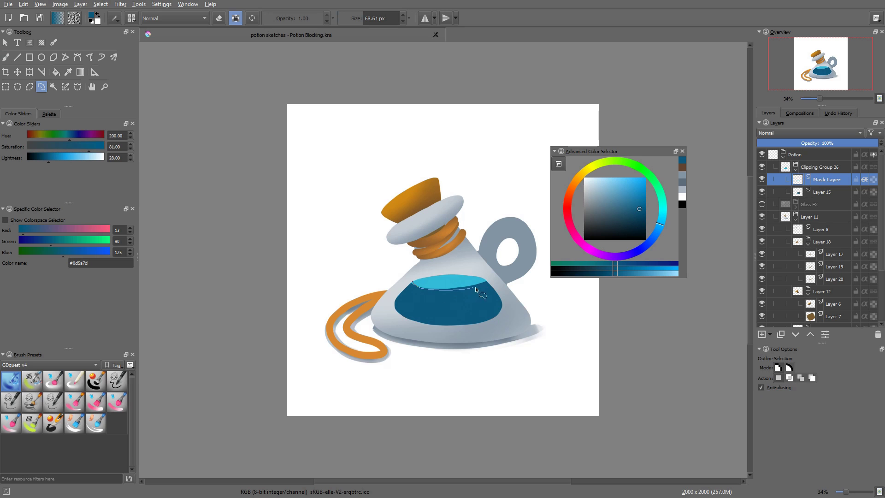
{"action": "left_click_drag", "start_coordinate": [476, 290], "coordinate": [485, 282]}
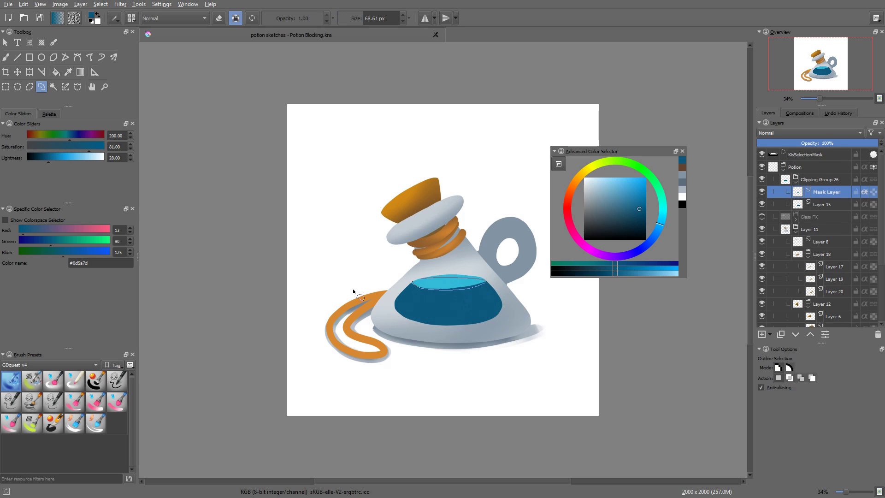
{"action": "key", "text": "b"}
{"action": "left_click", "coordinate": [458, 280], "text": "ctrl"}
{"action": "key", "text": "shift+BackSpace"}
{"action": "key", "text": "ctrl+shift+a"}
{"action": "key", "text": "Page_Down"}
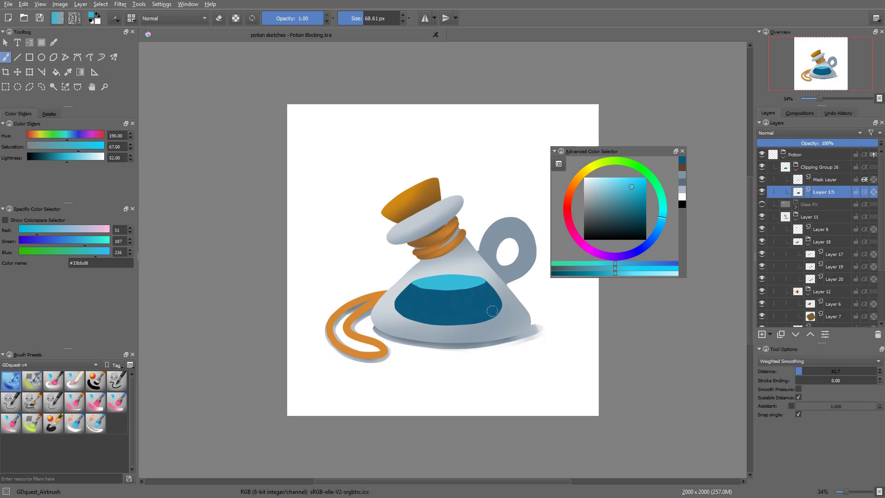
Step: Adjust Layer 15's liquid with the HSV/HSL filter, raising saturation by 6 and lightness by 12
{"action": "key", "text": "ctrl+u"}
{"action": "left_click_drag", "start_coordinate": [445, 200], "coordinate": [617, 122]}
{"action": "left_click_drag", "start_coordinate": [614, 193], "coordinate": [625, 193]}
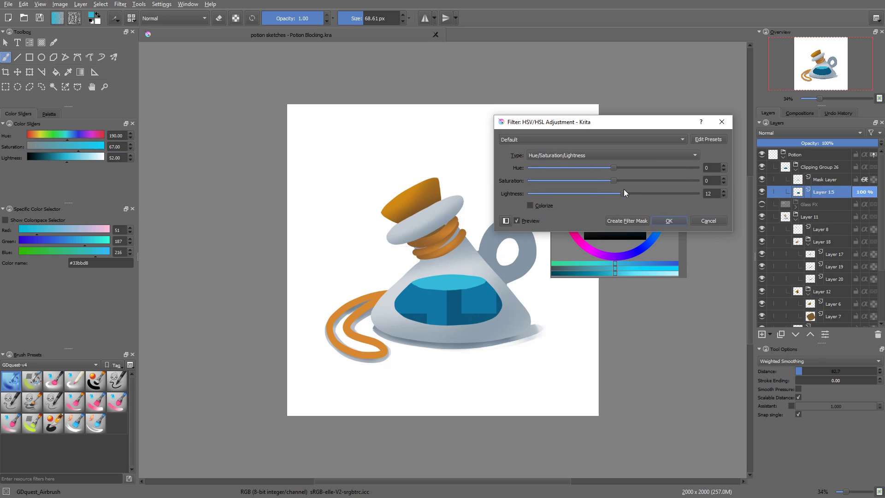
{"action": "left_click", "coordinate": [629, 181]}
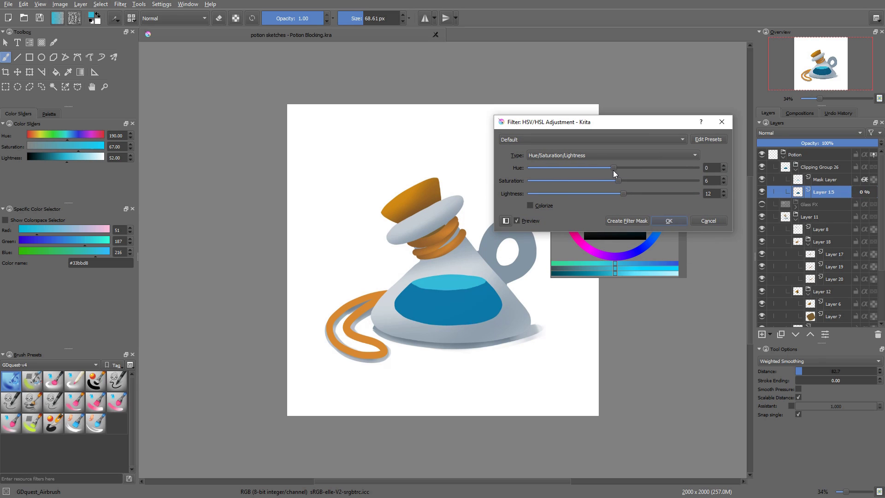
{"action": "left_click", "coordinate": [669, 221]}
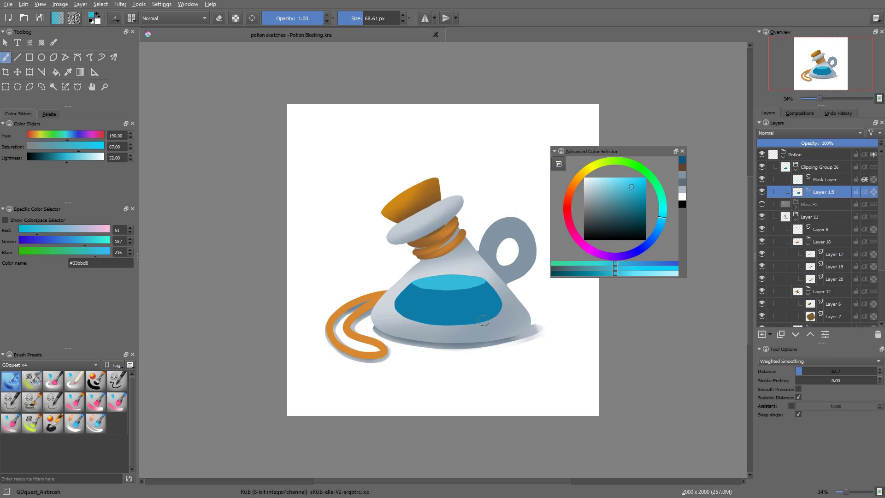
Step: Activate the bottle body's Layer 9, check it by hiding and showing it, and move the Advanced Color Selector off the canvas
{"action": "left_click", "coordinate": [488, 269]}
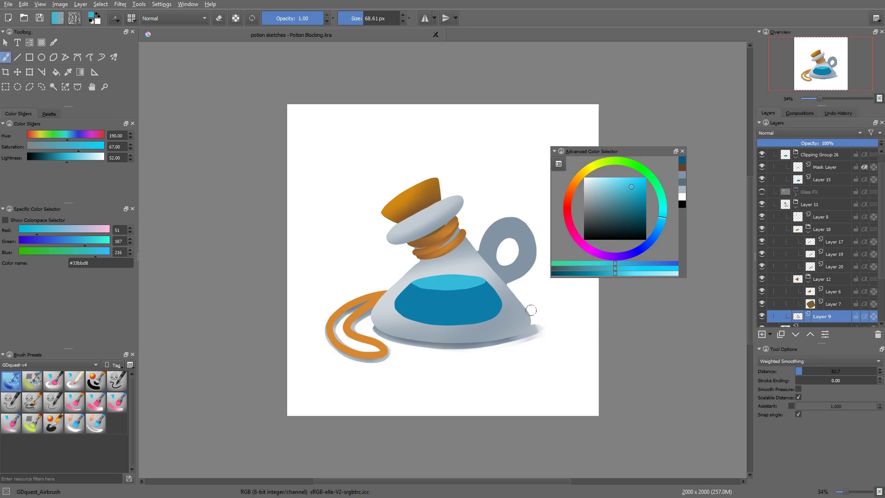
{"action": "left_click", "coordinate": [762, 317]}
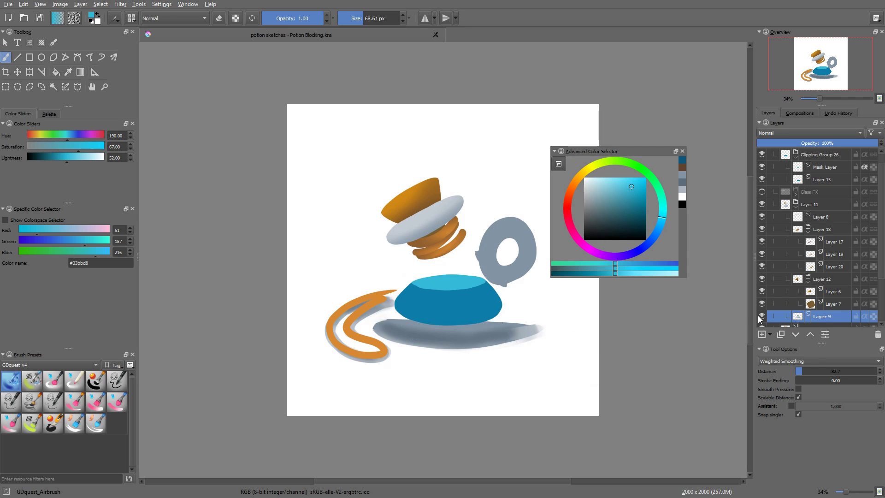
{"action": "left_click", "coordinate": [762, 317]}
{"action": "left_click_drag", "start_coordinate": [620, 153], "coordinate": [672, 107]}
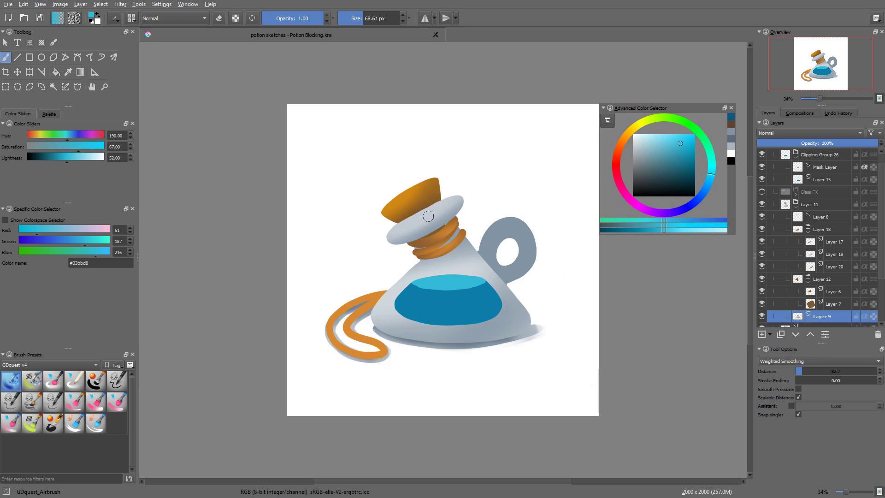
Step: Finish the ring handle's outline over the sketch on Layer 13 and fill it with dark blue-grey
{"action": "left_click_drag", "start_coordinate": [427, 173], "coordinate": [479, 179]}
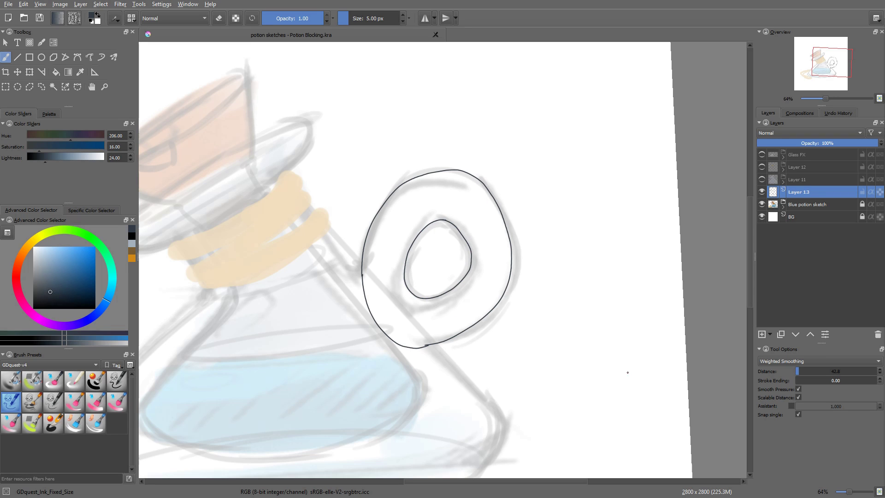
{"action": "key", "text": "f"}
{"action": "left_click", "coordinate": [496, 267]}
Step: Transform the ring handle in Liquify mode, nudging its upper and outer contour toward the sketch lines
{"action": "key", "text": "ctrl+t"}
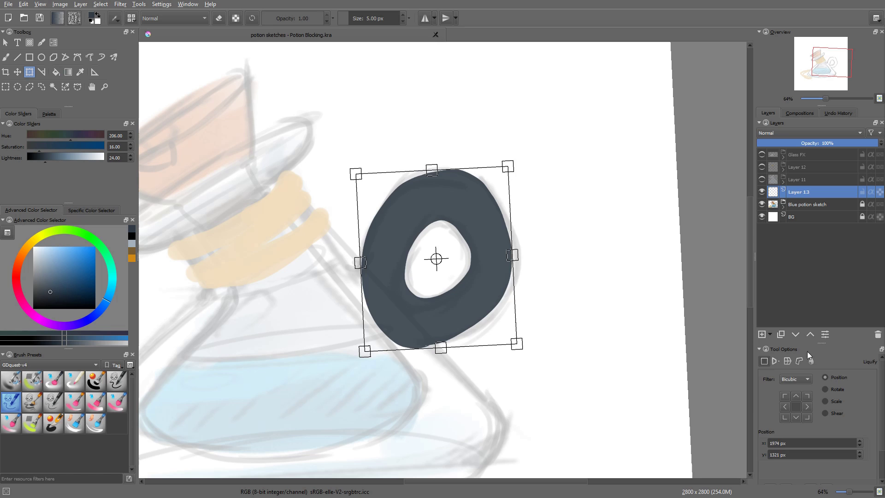
{"action": "left_click", "coordinate": [811, 361]}
{"action": "left_click_drag", "start_coordinate": [424, 180], "coordinate": [476, 148]}
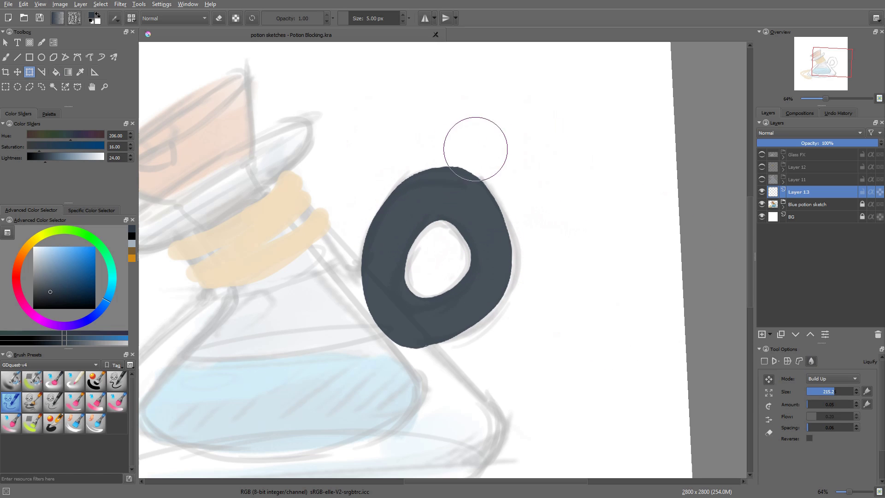
{"action": "left_click_drag", "start_coordinate": [499, 216], "coordinate": [524, 215]}
{"action": "left_click_drag", "start_coordinate": [506, 215], "coordinate": [510, 216]}
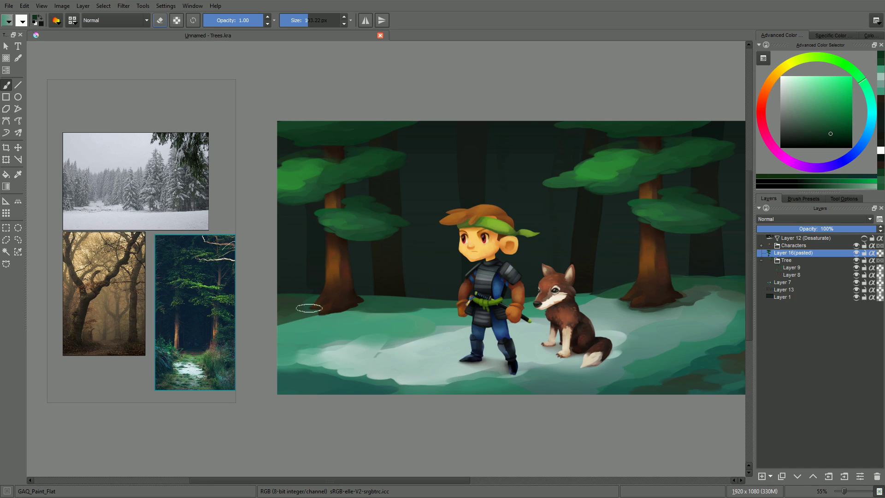
Step: In the Trees.kra painting, move the tree on Layer 16(pasted) to the right toward the hero and apply the transform
{"action": "key", "text": "e"}
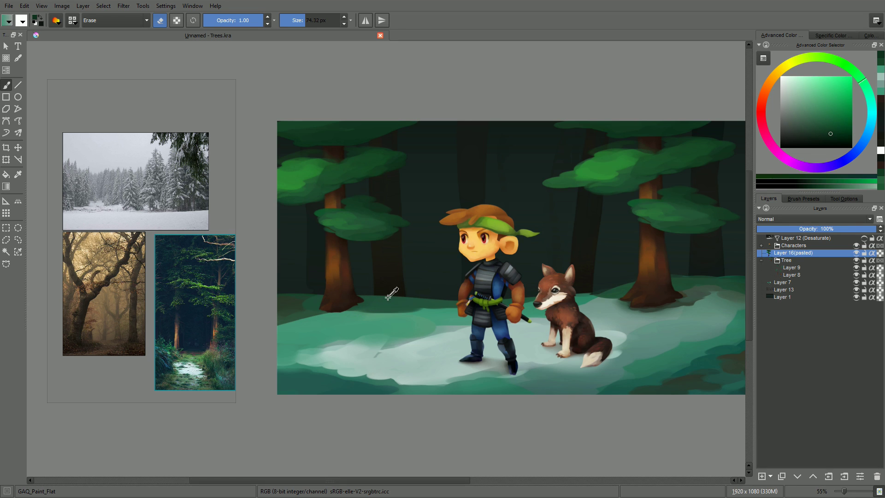
{"action": "key", "text": "ctrl+t"}
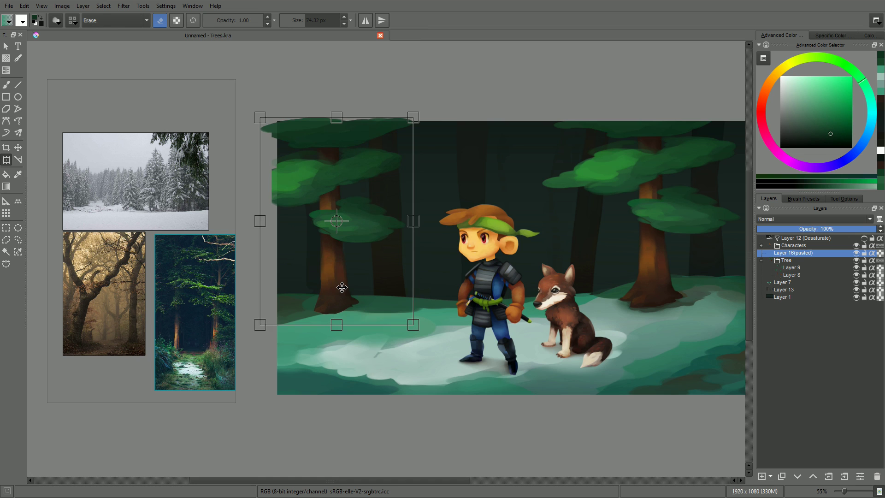
{"action": "mouse_move", "coordinate": [342, 287]}
{"action": "left_mouse_down"}
{"action": "mouse_move", "coordinate": [338, 300]}
{"action": "mouse_move", "coordinate": [409, 294]}
{"action": "left_mouse_up"}
{"action": "key", "text": "Return"}
{"action": "key", "text": "b"}
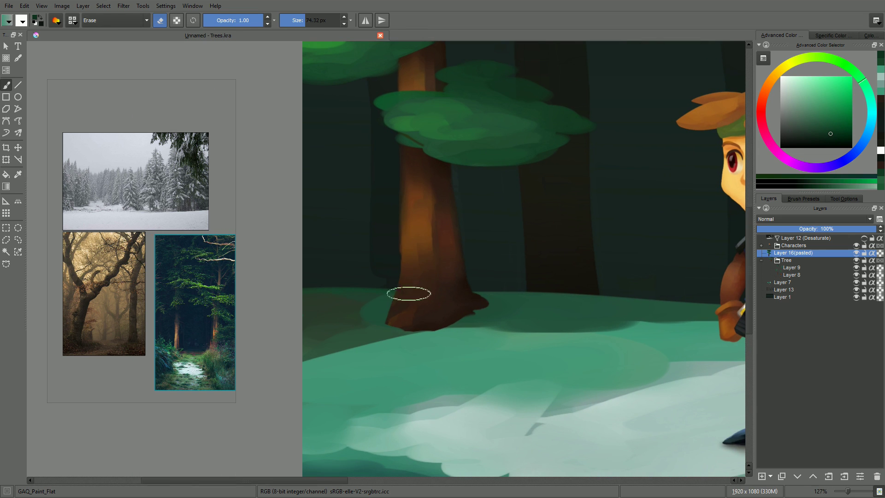
Step: Extend the base of the tree trunk with sampled dark browns and erase the excess along its outer root
{"action": "key", "text": "e"}
{"action": "left_click", "coordinate": [388, 325], "text": "ctrl"}
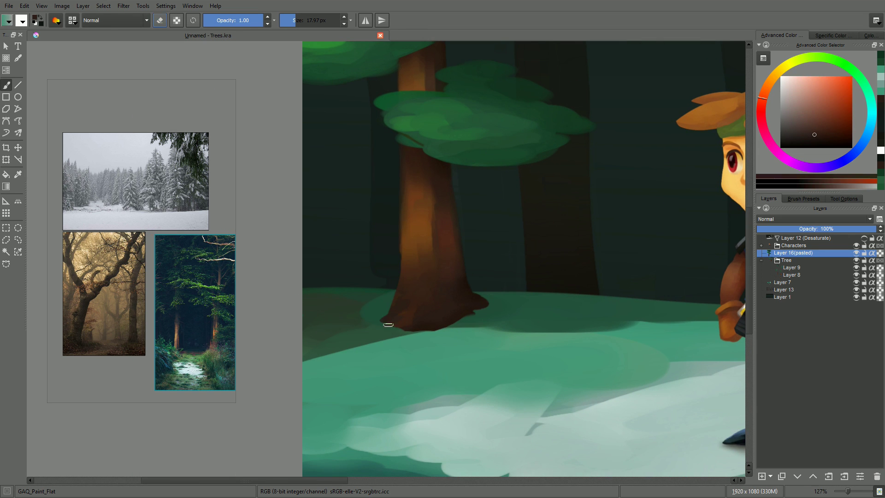
{"action": "left_click", "coordinate": [407, 326], "text": "ctrl"}
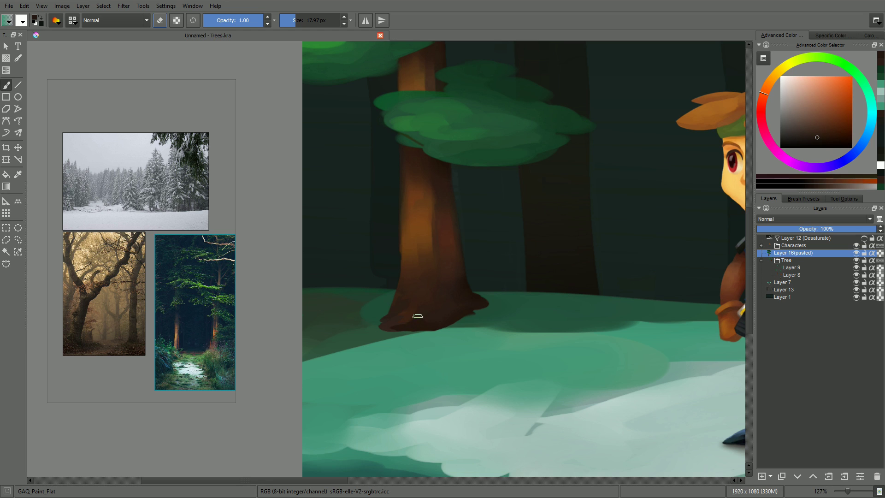
{"action": "mouse_move", "coordinate": [418, 316]}
{"action": "left_mouse_down"}
{"action": "mouse_move", "coordinate": [395, 327]}
{"action": "mouse_move", "coordinate": [394, 308]}
{"action": "mouse_move", "coordinate": [362, 330]}
{"action": "left_mouse_up"}
{"action": "key", "text": "e"}
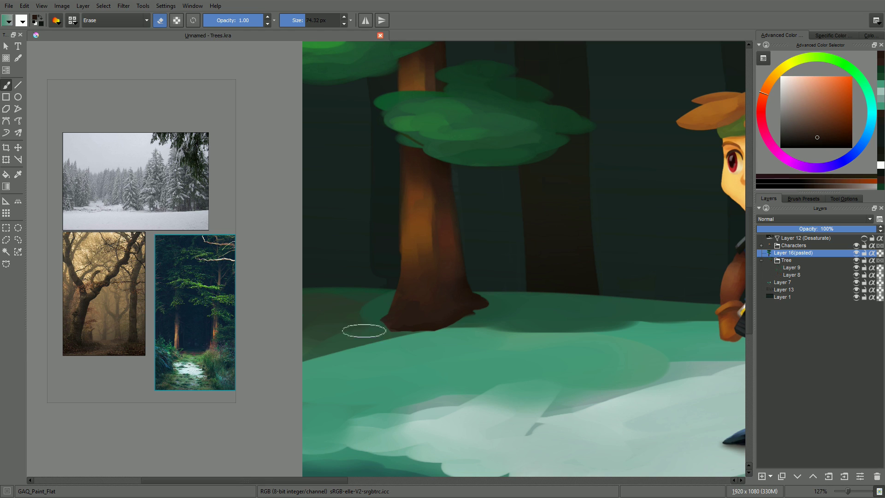
{"action": "key", "text": "e"}
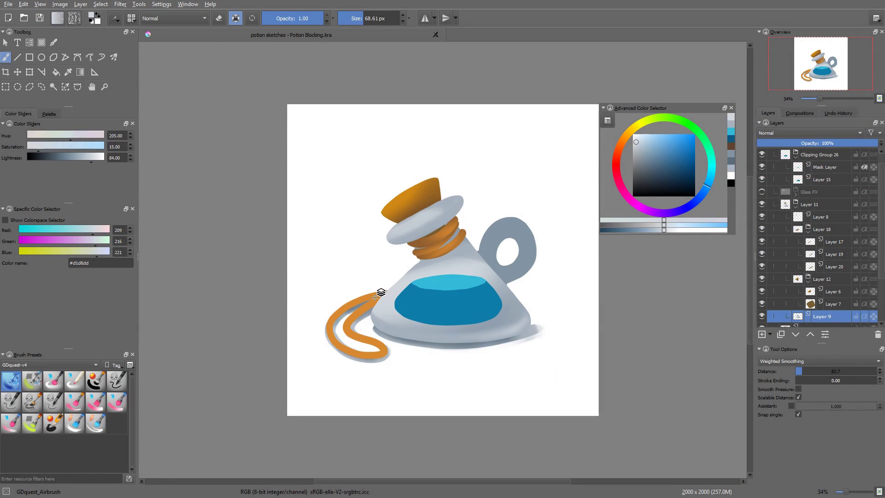
Step: In Potion Blocking, shade the rope on Layer 14 with brown and the cork's orange, and sample the bottle's grey for the handle
{"action": "left_click", "coordinate": [375, 298]}
{"action": "left_click", "coordinate": [375, 298], "text": "ctrl"}
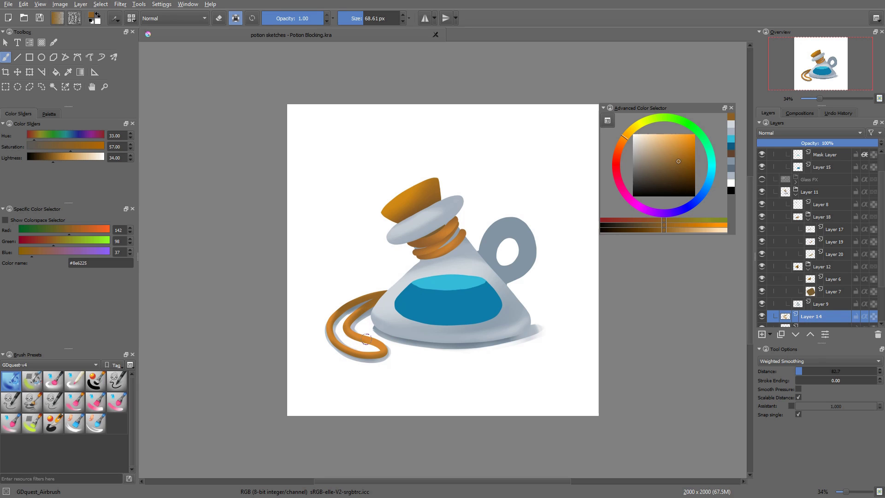
{"action": "left_click", "coordinate": [402, 197], "text": "ctrl"}
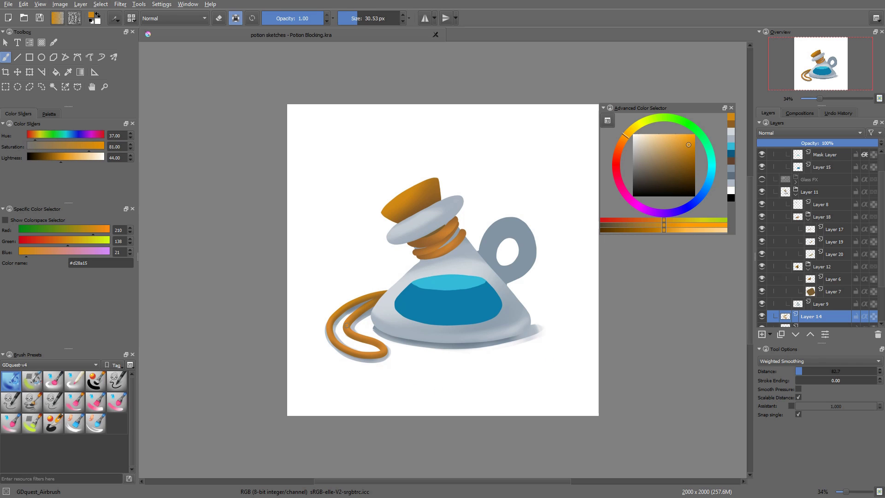
{"action": "left_click", "coordinate": [534, 253]}
{"action": "left_click", "coordinate": [510, 311], "text": "ctrl"}
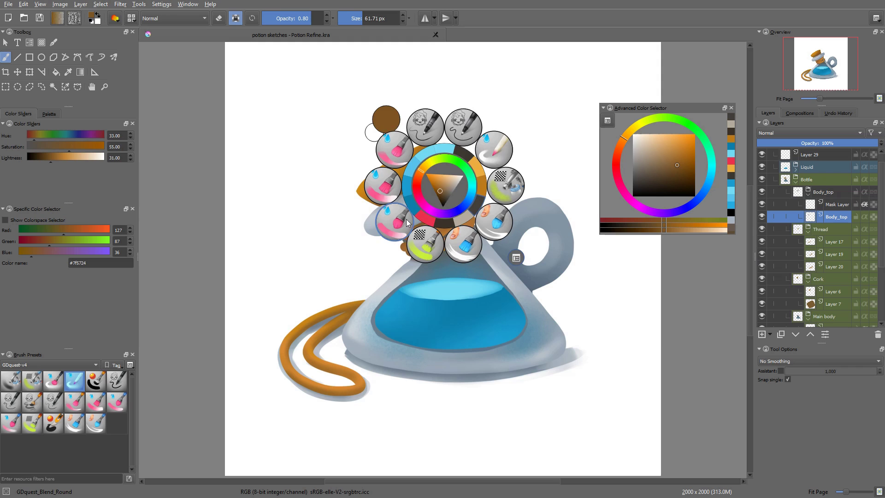
Step: With the GDquest_Paint_Flat brush at about 78 px, paint brown cork reflections on the bottle's rim on the Body_top layer
{"action": "left_click", "coordinate": [395, 222]}
{"action": "left_click_drag", "start_coordinate": [418, 209], "coordinate": [450, 203]}
{"action": "key", "text": "i"}
{"action": "key", "text": "i"}
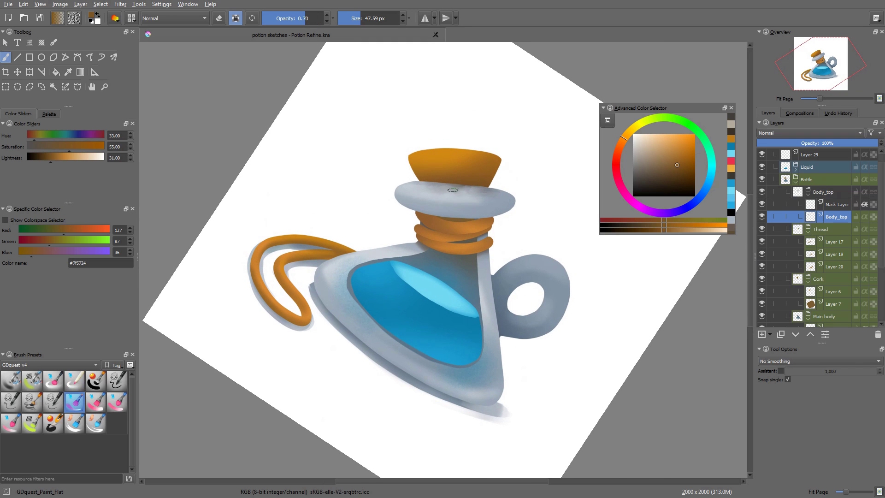
{"action": "key", "text": "bracketright"}
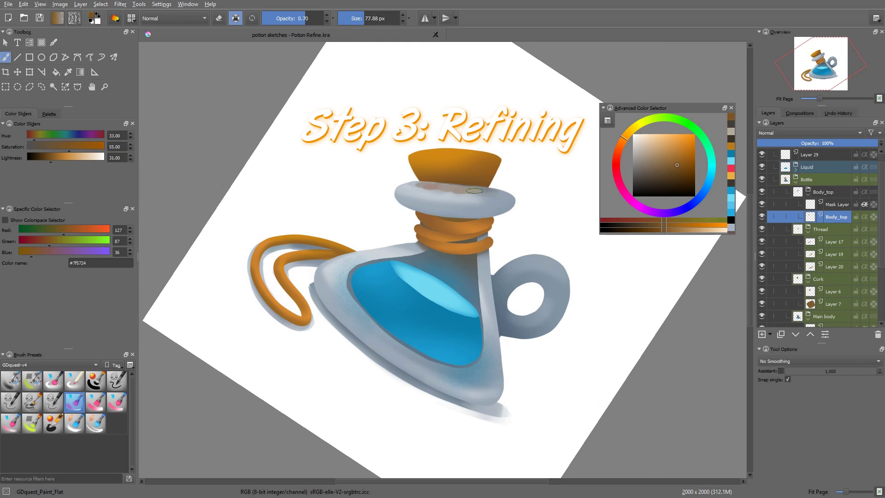
{"action": "left_click_drag", "start_coordinate": [475, 191], "coordinate": [459, 190]}
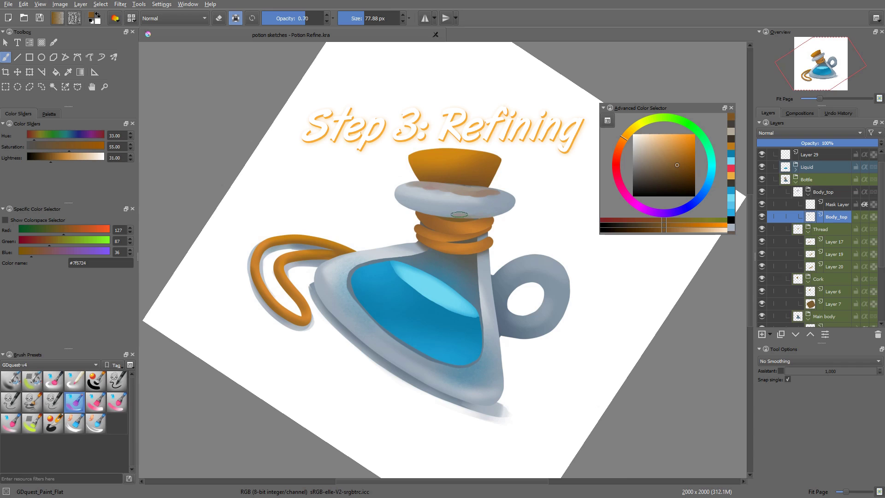
{"action": "mouse_move", "coordinate": [498, 220]}
{"action": "left_mouse_down"}
{"action": "mouse_move", "coordinate": [430, 188]}
{"action": "mouse_move", "coordinate": [413, 219]}
{"action": "left_mouse_up"}
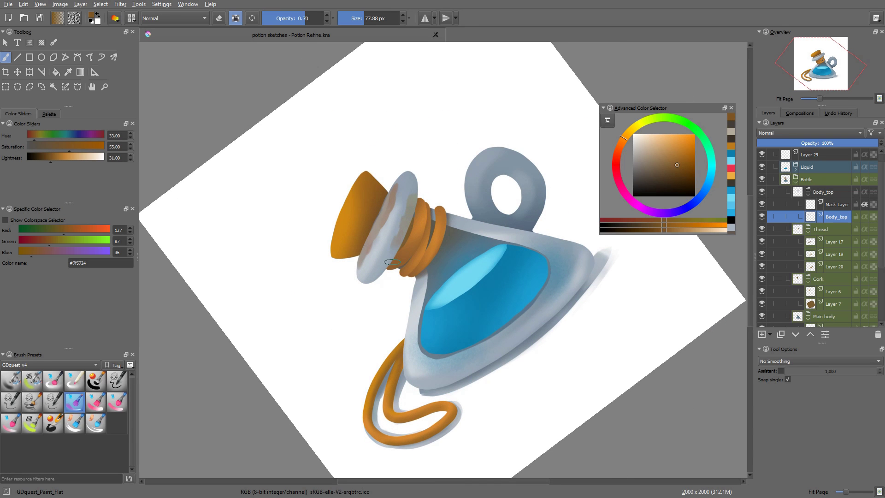
{"action": "left_click", "coordinate": [397, 249], "text": "ctrl"}
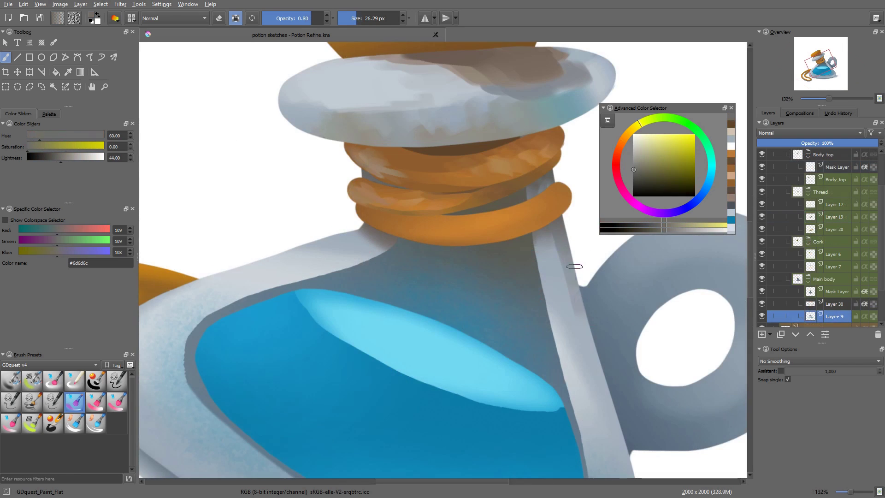
Step: Paint neutral grey #6d6d6c shading along the glass edges of the neck and the body's lower rope-side corner on Layer 9
{"action": "left_click_drag", "start_coordinate": [573, 265], "coordinate": [595, 358]}
{"action": "left_click_drag", "start_coordinate": [507, 318], "coordinate": [439, 261]}
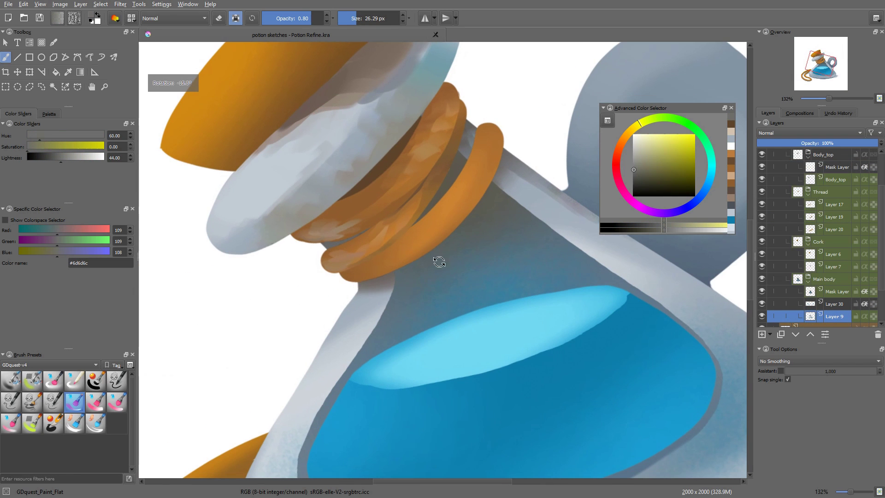
{"action": "left_click_drag", "start_coordinate": [366, 281], "coordinate": [344, 322]}
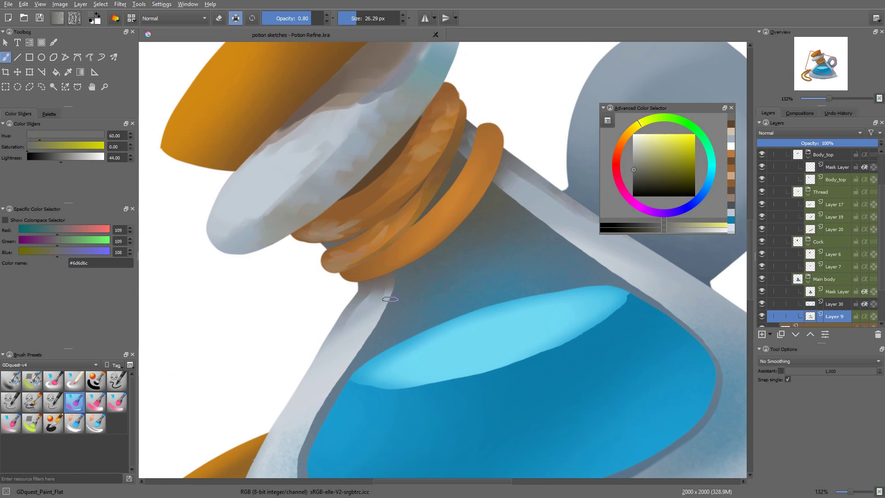
{"action": "left_click_drag", "start_coordinate": [502, 292], "coordinate": [493, 322]}
{"action": "mouse_move", "coordinate": [526, 309]}
{"action": "left_mouse_down"}
{"action": "mouse_move", "coordinate": [562, 391]}
{"action": "mouse_move", "coordinate": [599, 339]}
{"action": "left_mouse_up"}
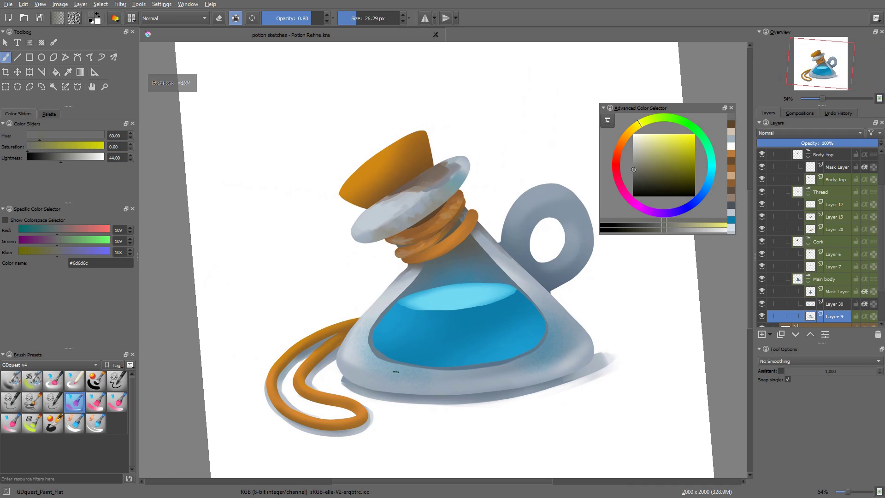
{"action": "left_click_drag", "start_coordinate": [343, 363], "coordinate": [352, 374]}
Step: Brush sampled liquid blue and pale blue #bacfd9 reflections onto the rope-side glass beside the liquid
{"action": "left_click", "coordinate": [420, 345], "text": "ctrl"}
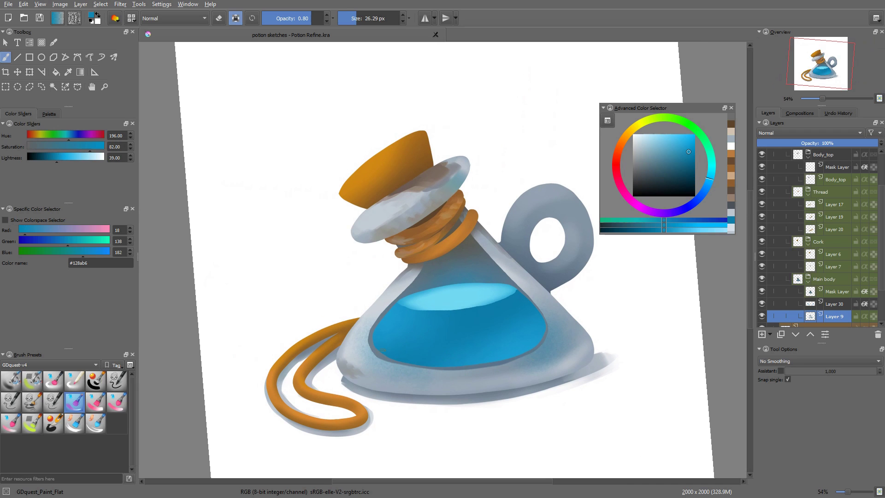
{"action": "left_click_drag", "start_coordinate": [358, 340], "coordinate": [364, 339]}
{"action": "left_click_drag", "start_coordinate": [359, 340], "coordinate": [361, 347]}
{"action": "left_click", "coordinate": [366, 328], "text": "ctrl"}
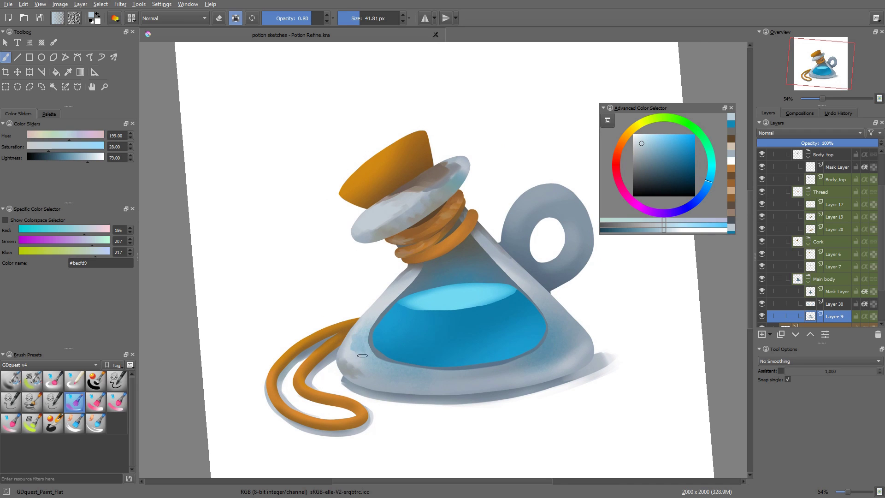
{"action": "left_click_drag", "start_coordinate": [357, 354], "coordinate": [353, 344]}
Step: Sample white and paint soft highlights along the bottle's rope-side edge and handle-side corner, enlarging the brush to about 53 px
{"action": "left_click", "coordinate": [351, 308], "text": "ctrl"}
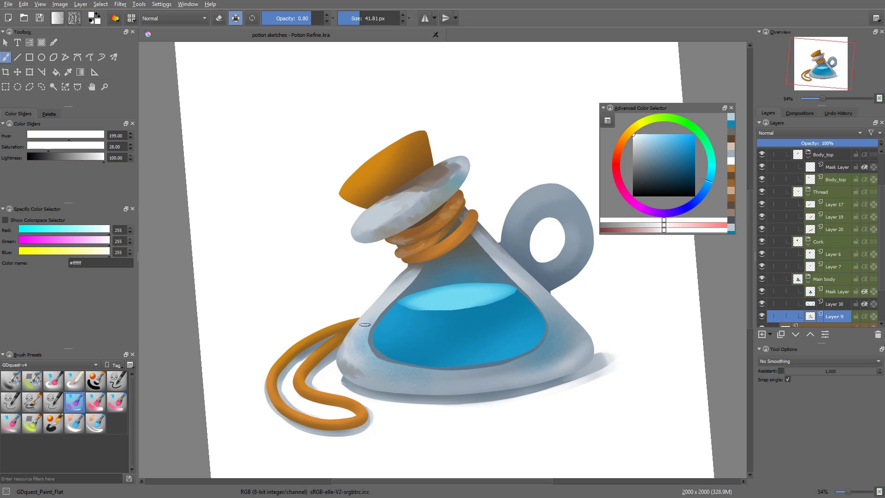
{"action": "left_click_drag", "start_coordinate": [388, 299], "coordinate": [369, 316]}
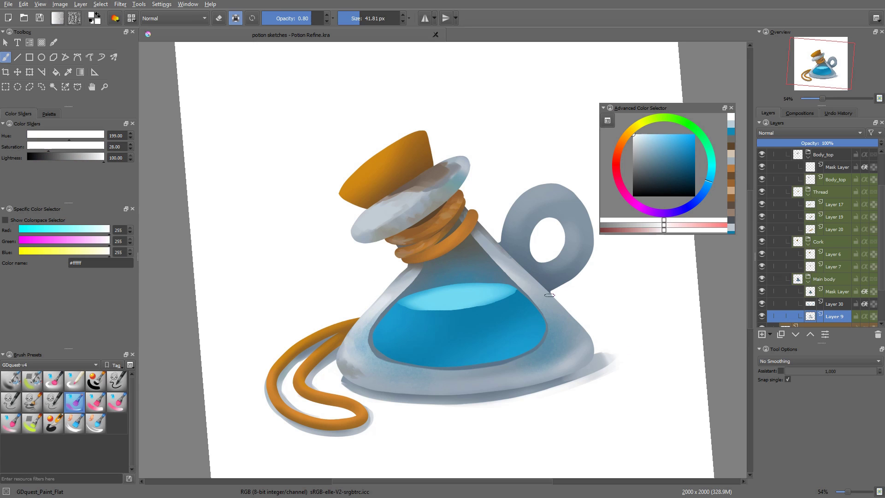
{"action": "left_click_drag", "start_coordinate": [609, 403], "coordinate": [646, 339]}
{"action": "key", "text": "bracketright"}
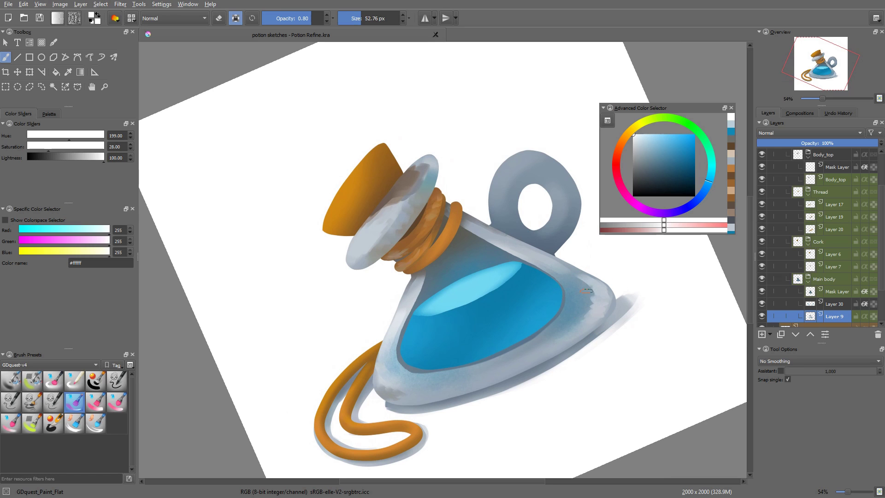
{"action": "mouse_move", "coordinate": [586, 291]}
{"action": "left_mouse_down"}
{"action": "mouse_move", "coordinate": [577, 323]}
{"action": "mouse_move", "coordinate": [598, 302]}
{"action": "left_mouse_up"}
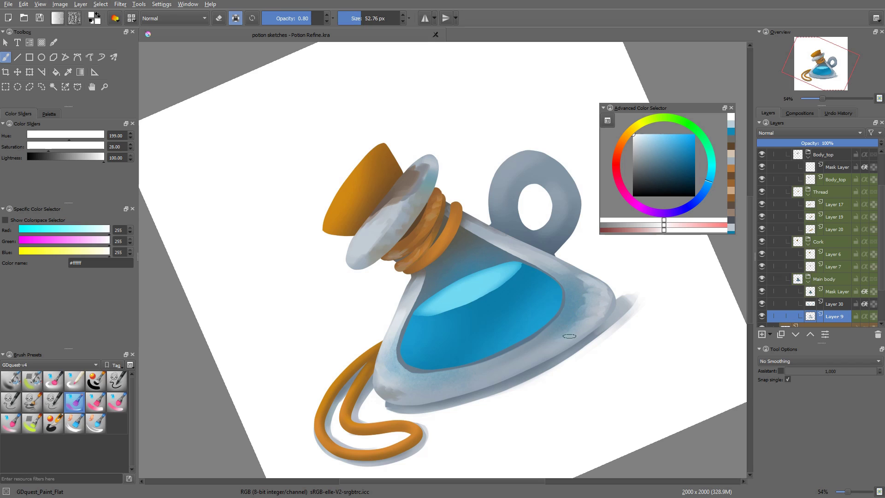
{"action": "left_click_drag", "start_coordinate": [567, 350], "coordinate": [532, 385]}
Step: Activate the Body_top layer, try a white highlight on the bottle's rim and undo the last stroke
{"action": "left_click", "coordinate": [401, 202]}
{"action": "left_click_drag", "start_coordinate": [369, 219], "coordinate": [379, 212]}
{"action": "key", "text": "ctrl+z"}
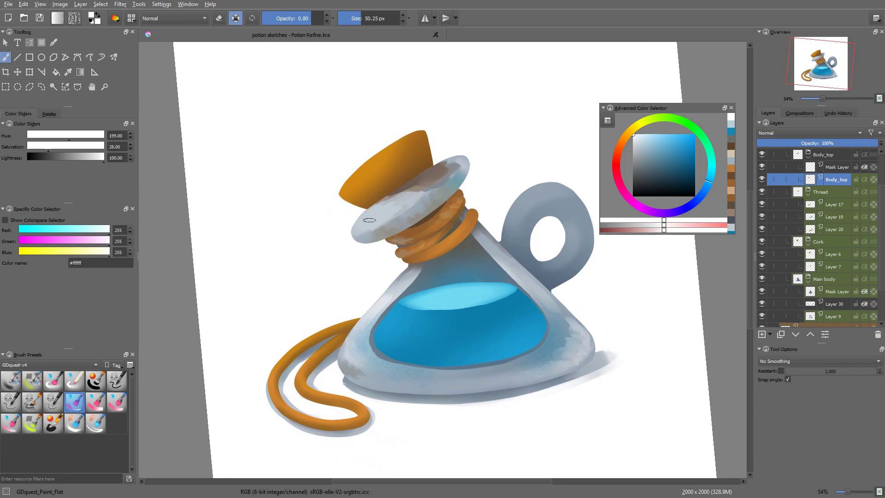
Step: Brush orange #ca8416 and light grey #e1e2e2 reflections plus brownish-grey #877a70 and #6c5d54 shading onto the bottle's rim on the Body_top layer
{"action": "left_click", "coordinate": [376, 220], "text": "ctrl"}
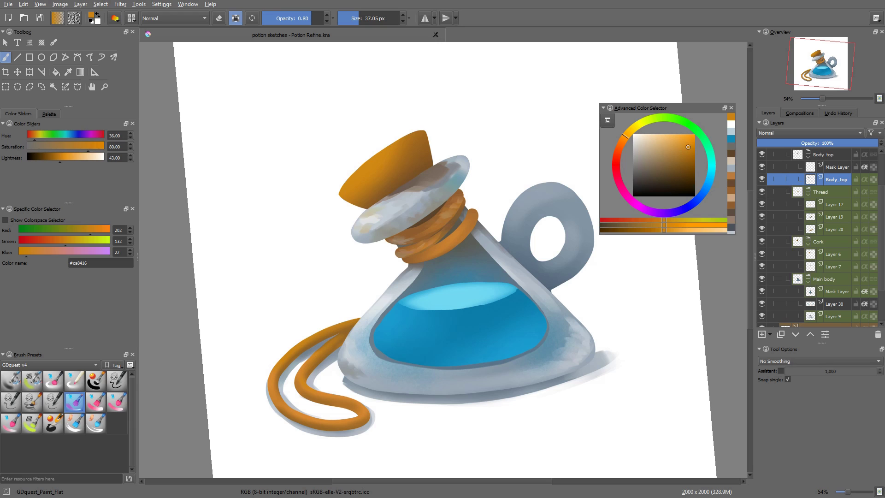
{"action": "left_click", "coordinate": [371, 224], "text": "ctrl"}
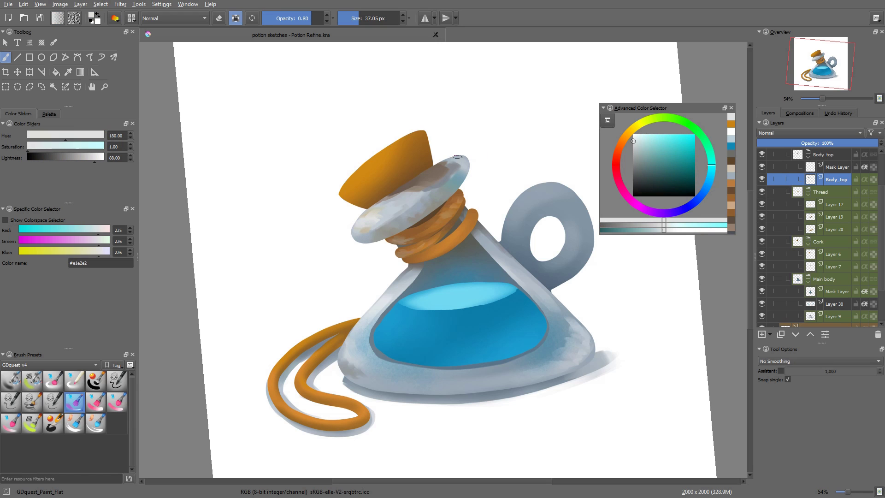
{"action": "left_click", "coordinate": [438, 169], "text": "ctrl"}
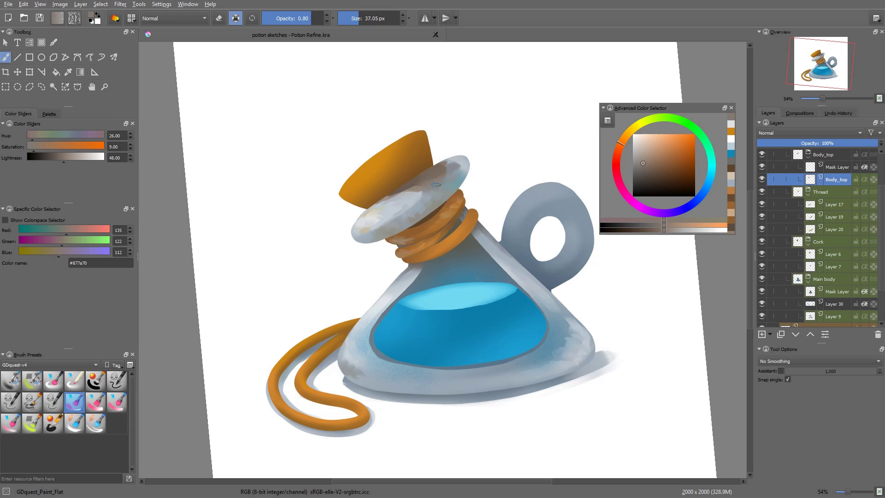
{"action": "left_click", "coordinate": [372, 203], "text": "ctrl"}
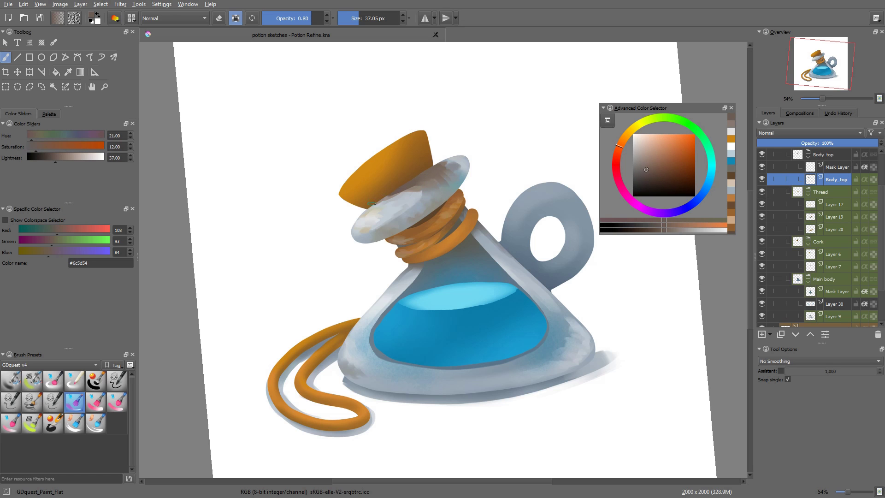
{"action": "left_click", "coordinate": [409, 188], "text": "ctrl"}
{"action": "left_click_drag", "start_coordinate": [411, 190], "coordinate": [391, 196]}
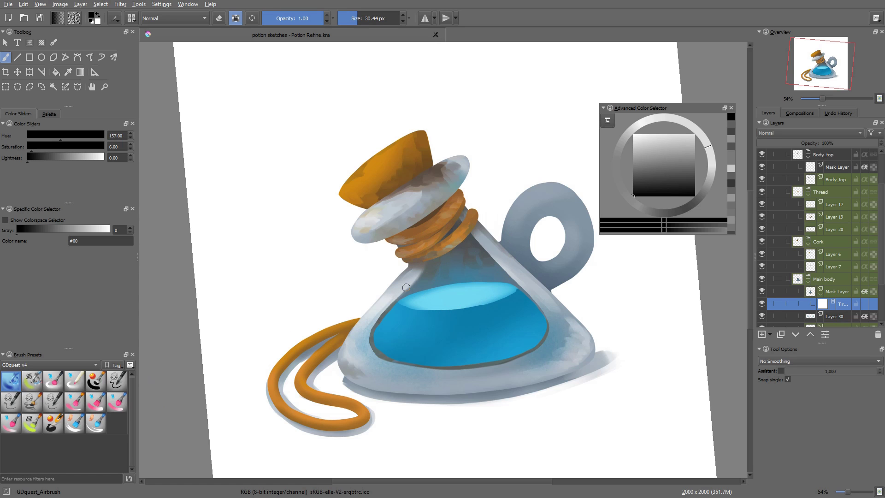
Step: Airbrush black on the main body's transparency mask along the rope-side and lower glass edges around the liquid
{"action": "left_click_drag", "start_coordinate": [406, 287], "coordinate": [381, 316]}
{"action": "mouse_move", "coordinate": [368, 343]}
{"action": "left_mouse_down"}
{"action": "mouse_move", "coordinate": [392, 363]}
{"action": "mouse_move", "coordinate": [516, 363]}
{"action": "left_mouse_up"}
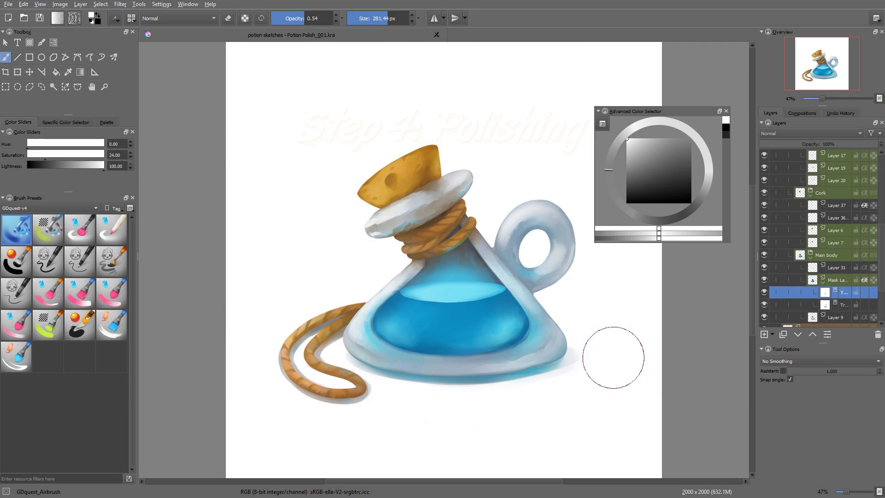
Step: Compare the potion with the COMP, Global HIGH and HIGH layers hidden and shown
{"action": "left_click_drag", "start_coordinate": [882, 273], "coordinate": [882, 204]}
{"action": "left_click_drag", "start_coordinate": [764, 169], "coordinate": [762, 198]}
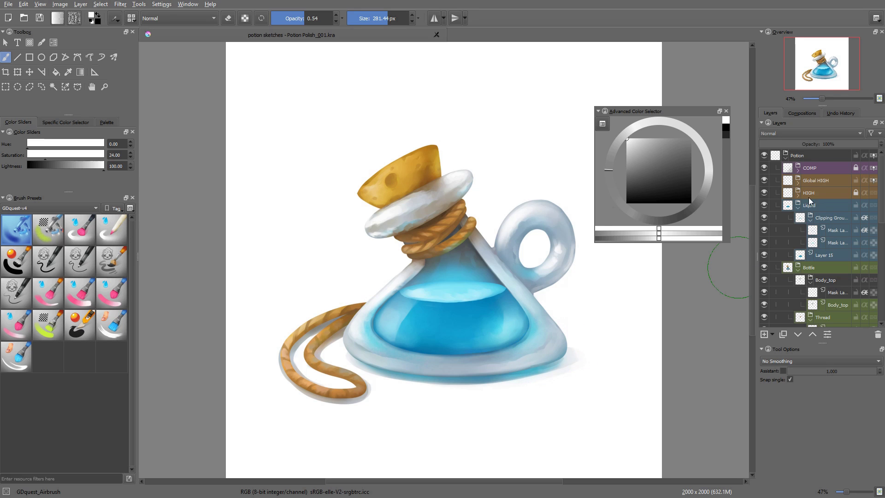
{"action": "left_click_drag", "start_coordinate": [764, 192], "coordinate": [766, 169]}
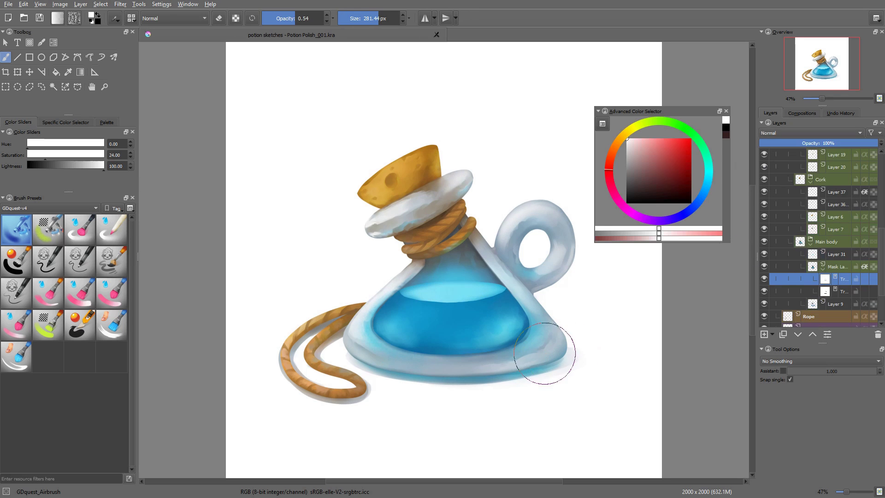
Step: Activate Layer 9 from the glass at the body's handle-side lower corner and add a new layer above it
{"action": "key", "text": "r"}
{"action": "left_click", "coordinate": [541, 368]}
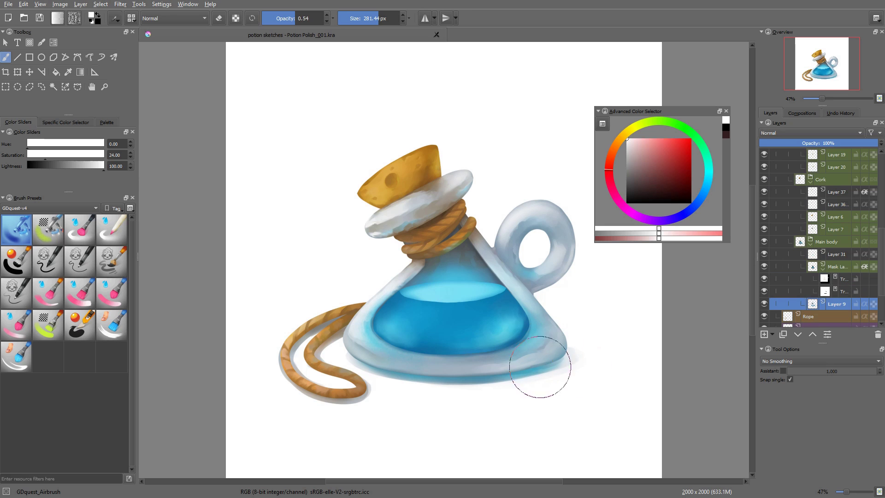
{"action": "key", "text": "Insert"}
{"action": "key", "text": "w"}
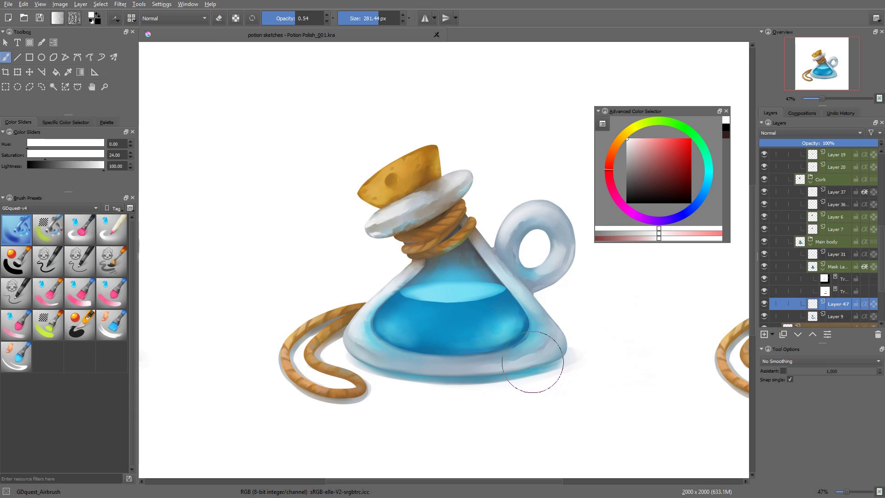
{"action": "key", "text": "w"}
{"action": "key", "text": "shift+w"}
Step: Try a contiguous selection of the glass from the new layer, lower the fuzziness and clear the selection
{"action": "left_click", "coordinate": [558, 375]}
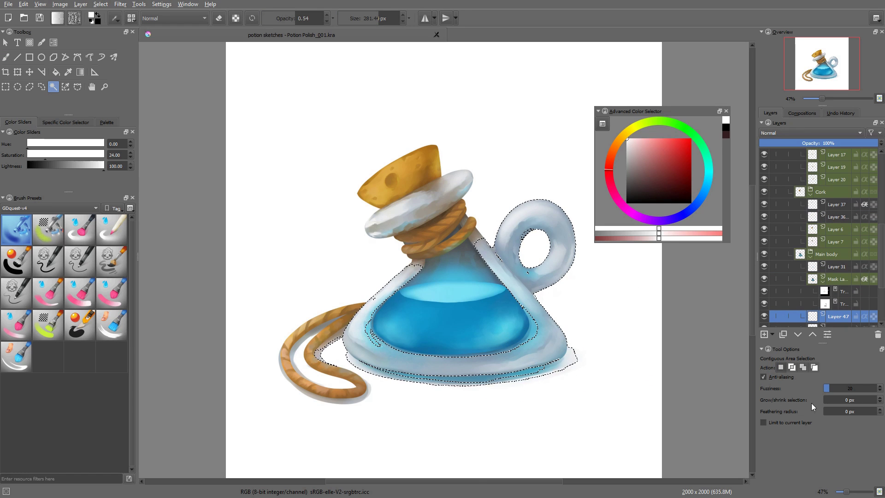
{"action": "left_click", "coordinate": [825, 389]}
{"action": "scroll", "coordinate": [790, 325], "scroll_direction": "down", "scroll_amount": 1}
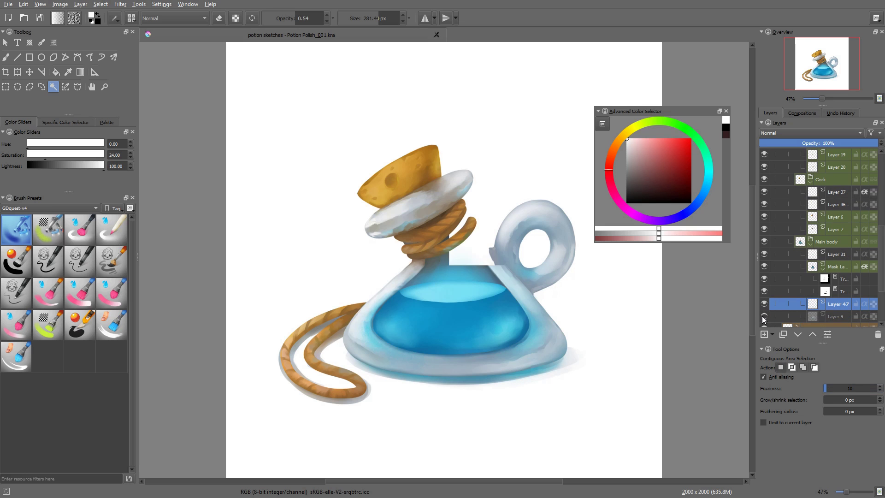
{"action": "key", "text": "ctrl+shift+a"}
Step: Select the glass of the handle-side lower corner on Layer 9 with a contiguous selection limited to the current layer and reduced fuzziness
{"action": "left_click", "coordinate": [851, 318]}
{"action": "left_click", "coordinate": [537, 358]}
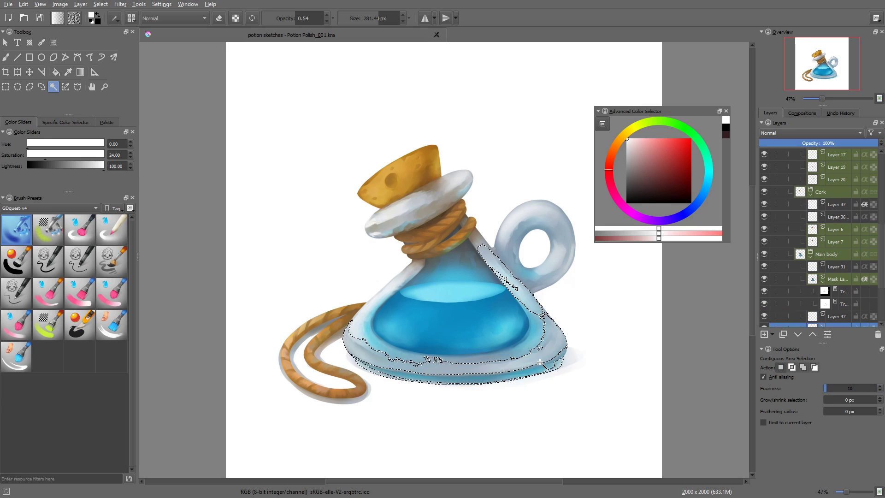
{"action": "left_click", "coordinate": [805, 423]}
{"action": "left_click", "coordinate": [826, 390]}
{"action": "left_click", "coordinate": [534, 369]}
Step: Airbrush white light inside the selected handle-side corner of the glass, undoing the first attempt
{"action": "key", "text": "b"}
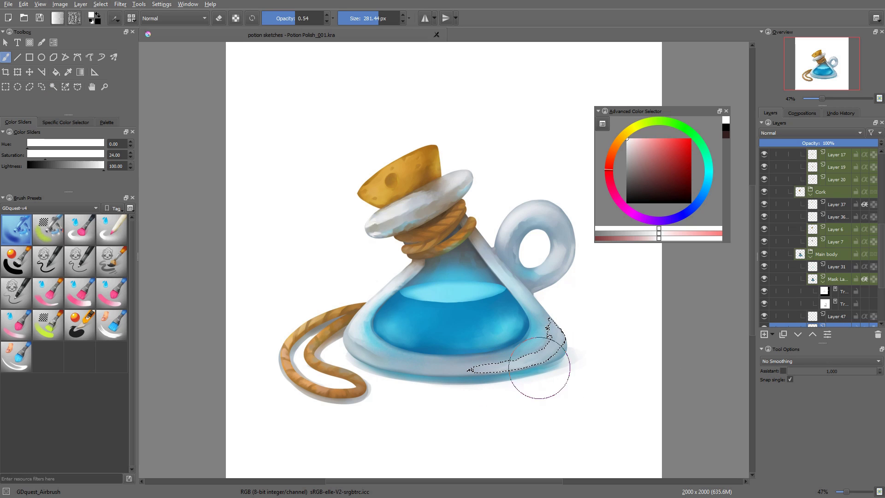
{"action": "key", "text": "ctrl+z"}
{"action": "mouse_move", "coordinate": [540, 370]}
{"action": "left_mouse_down"}
{"action": "mouse_move", "coordinate": [494, 384]}
{"action": "mouse_move", "coordinate": [570, 348]}
{"action": "mouse_move", "coordinate": [574, 326]}
{"action": "left_mouse_up"}
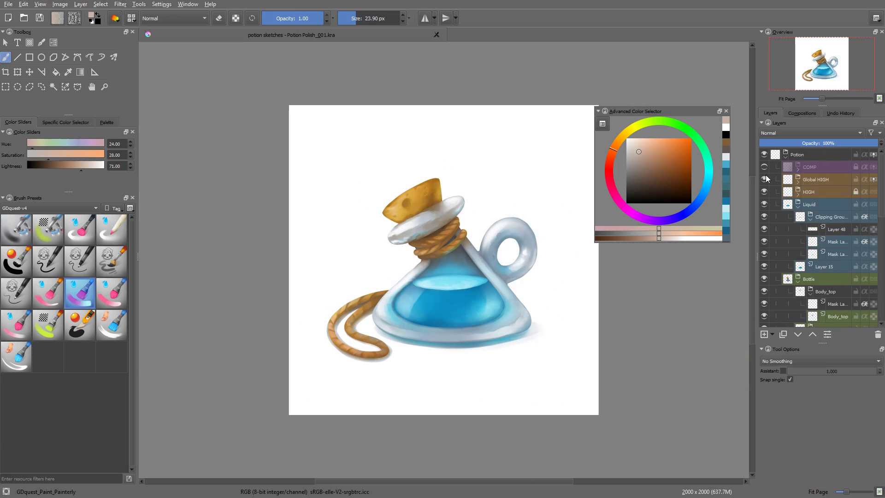
Step: Expand the COMP group and add a new layer at the very top of the Potion group
{"action": "left_click", "coordinate": [798, 168]}
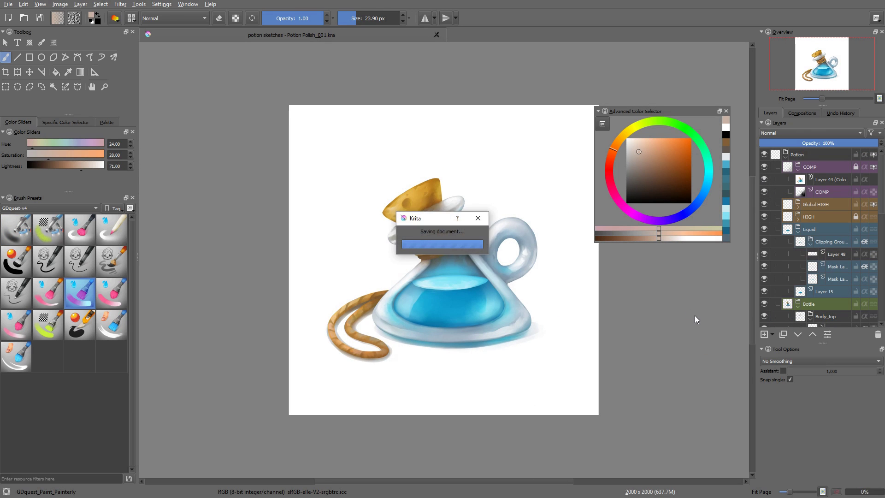
{"action": "key", "text": "ctrl+plus"}
{"action": "key", "text": "ctrl+plus"}
{"action": "key", "text": "ctrl+plus"}
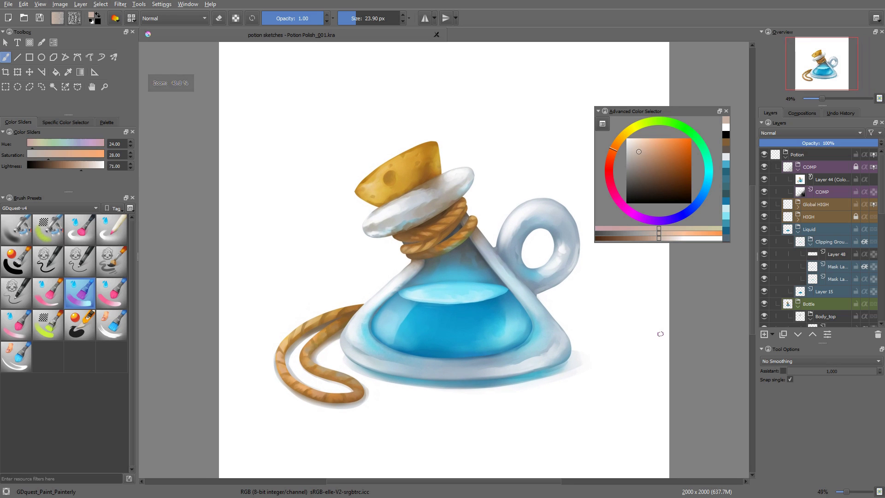
{"action": "left_click", "coordinate": [792, 155]}
{"action": "key", "text": "Insert"}
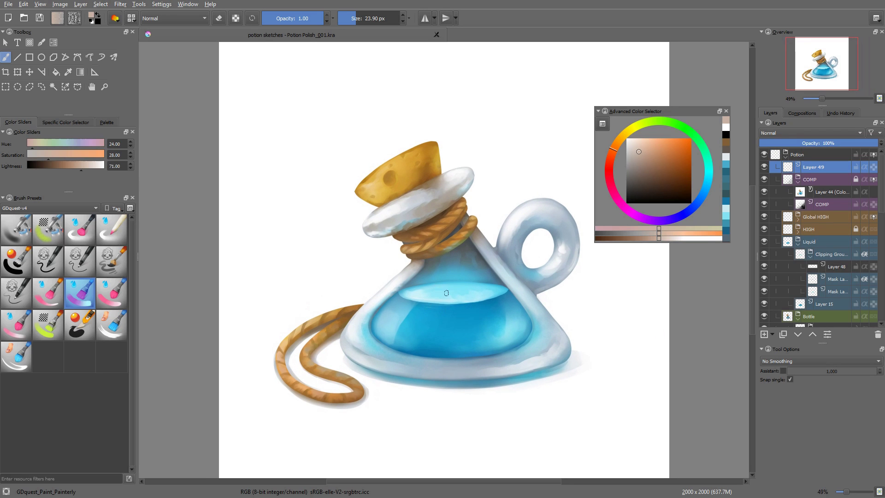
Step: Sample light cyan from the liquid's surface and paint a wavy smoke wisp rising above it, undoing the unsatisfactory strokes
{"action": "left_click", "coordinate": [446, 293], "text": "ctrl"}
{"action": "mouse_move", "coordinate": [443, 284]}
{"action": "left_mouse_down"}
{"action": "mouse_move", "coordinate": [484, 272]}
{"action": "mouse_move", "coordinate": [456, 259]}
{"action": "left_mouse_up"}
{"action": "key", "text": "ctrl+z"}
{"action": "key", "text": "ctrl+z"}
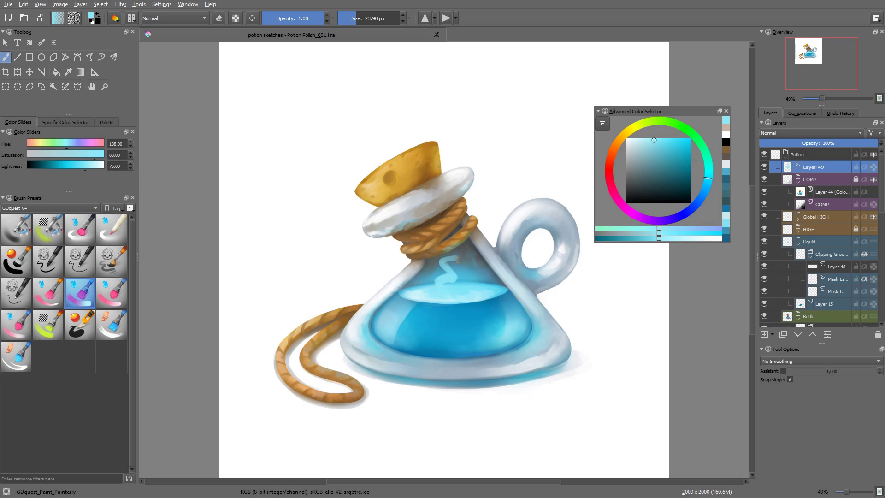
Step: Thin the smoke wisp with the eraser and move it slightly toward the handle
{"action": "key", "text": "e"}
{"action": "key", "text": "t"}
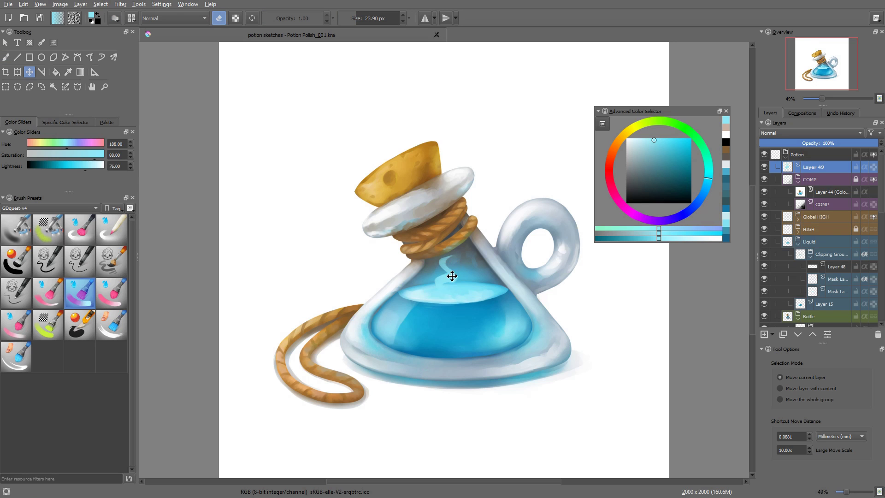
{"action": "left_click_drag", "start_coordinate": [451, 275], "coordinate": [458, 275]}
{"action": "key", "text": "e"}
{"action": "key", "text": "b"}
{"action": "key", "text": "e"}
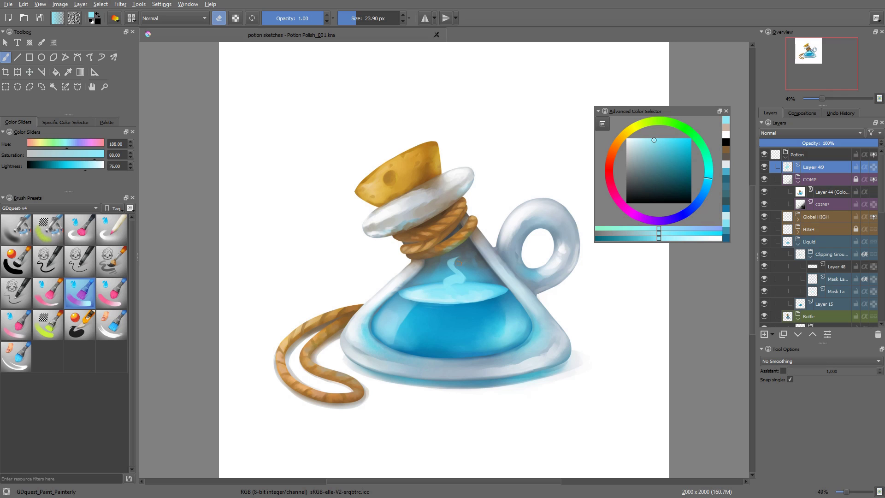
{"action": "key", "text": "e"}
Step: Sample the smoke's cyan and paint a second, smaller wisp on the handle side of the first one
{"action": "left_click", "coordinate": [450, 280], "text": "ctrl"}
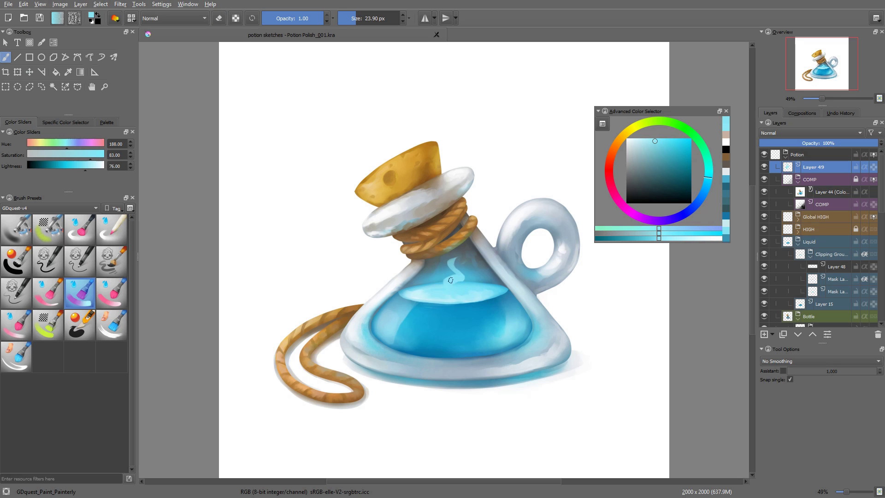
{"action": "left_click_drag", "start_coordinate": [523, 320], "coordinate": [494, 271]}
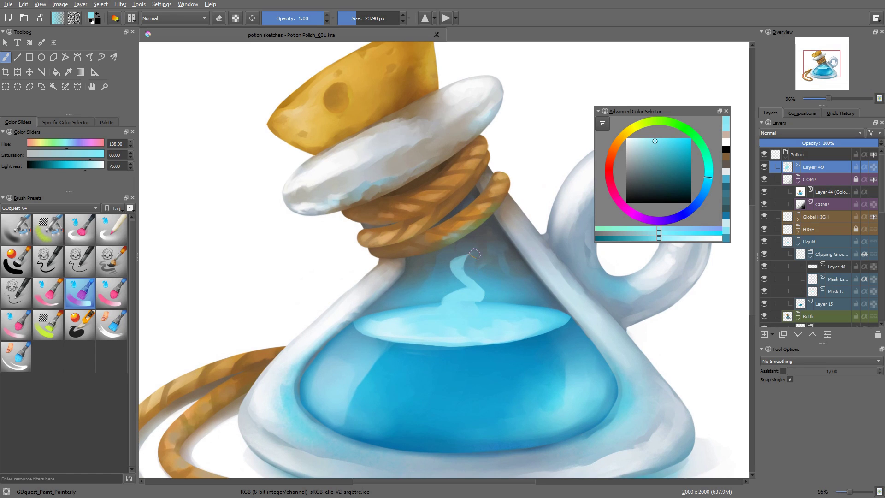
{"action": "key", "text": "e"}
{"action": "key", "text": "e"}
{"action": "mouse_move", "coordinate": [479, 296]}
{"action": "left_mouse_down"}
{"action": "mouse_move", "coordinate": [499, 311]}
{"action": "mouse_move", "coordinate": [500, 292]}
{"action": "mouse_move", "coordinate": [515, 300]}
{"action": "mouse_move", "coordinate": [485, 267]}
{"action": "mouse_move", "coordinate": [503, 277]}
{"action": "left_mouse_up"}
{"action": "key", "text": "e"}
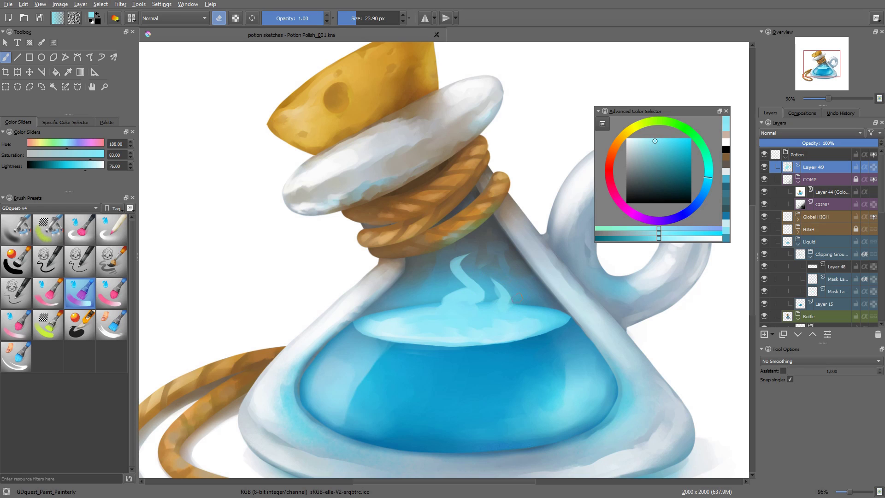
Step: Paint a third small smoke wisp on the rope side above the liquid and trim its shape with the eraser
{"action": "key", "text": "e"}
{"action": "mouse_move", "coordinate": [417, 288]}
{"action": "left_mouse_down"}
{"action": "mouse_move", "coordinate": [412, 311]}
{"action": "mouse_move", "coordinate": [420, 286]}
{"action": "left_mouse_up"}
{"action": "key", "text": "e"}
{"action": "left_click_drag", "start_coordinate": [557, 340], "coordinate": [501, 418]}
{"action": "left_click_drag", "start_coordinate": [504, 365], "coordinate": [509, 338]}
{"action": "left_click_drag", "start_coordinate": [559, 298], "coordinate": [559, 280]}
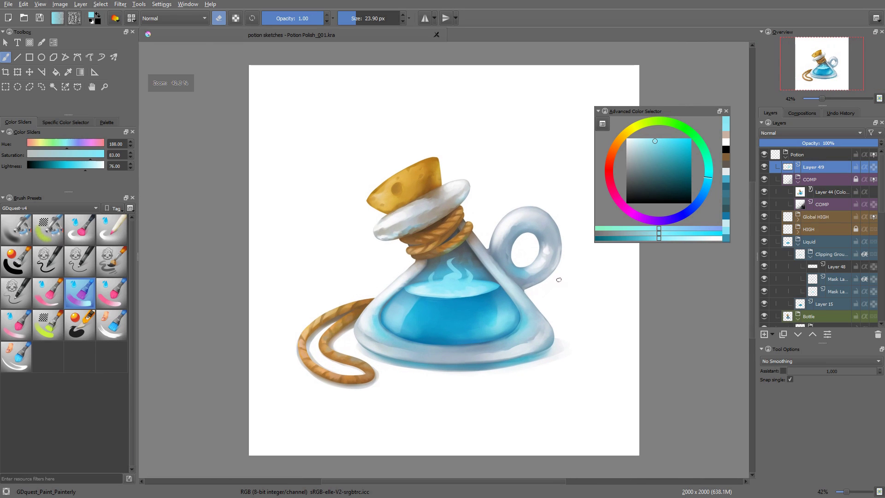
Step: Preserve the smoke layer's alpha and brush lighter cyan onto the wisps with a brush of about 32 px
{"action": "key", "text": "a"}
{"action": "key", "text": "e"}
{"action": "key", "text": "l"}
{"action": "left_click_drag", "start_coordinate": [449, 278], "coordinate": [450, 282]}
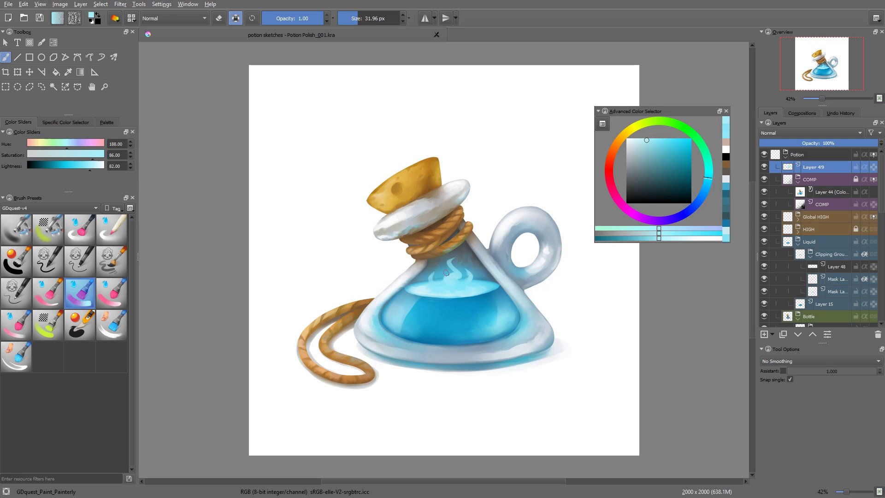
{"action": "left_click", "coordinate": [471, 289], "text": "ctrl"}
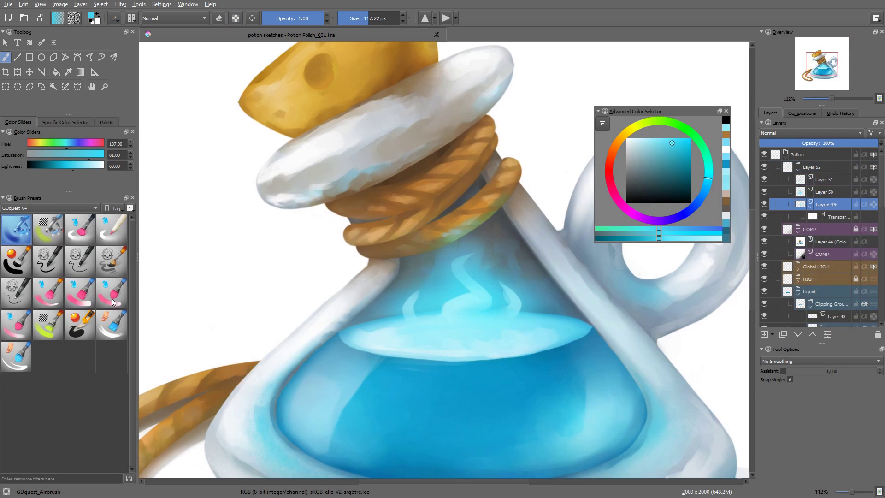
Step: Dab cyan particles around the smoke with the GDquest_Paint_Round_Dry brush at about 20 px, using about 15 px for the rope-side ones
{"action": "key", "text": "slash"}
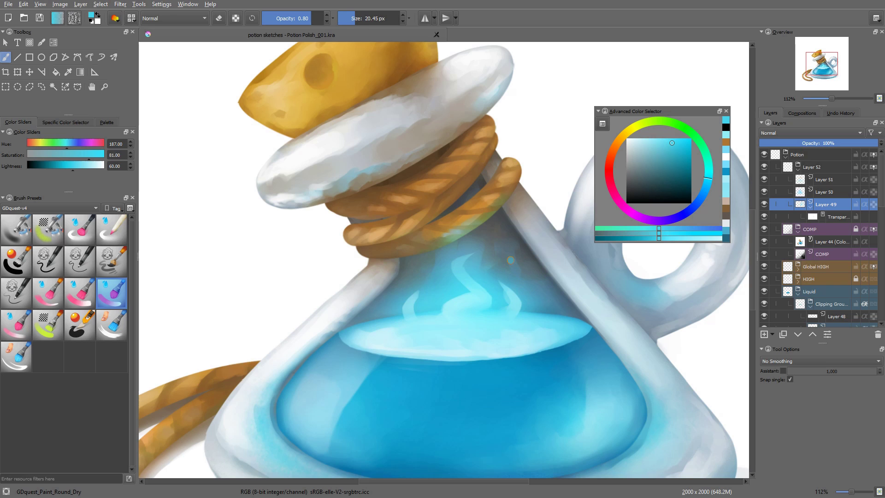
{"action": "left_click", "coordinate": [511, 261]}
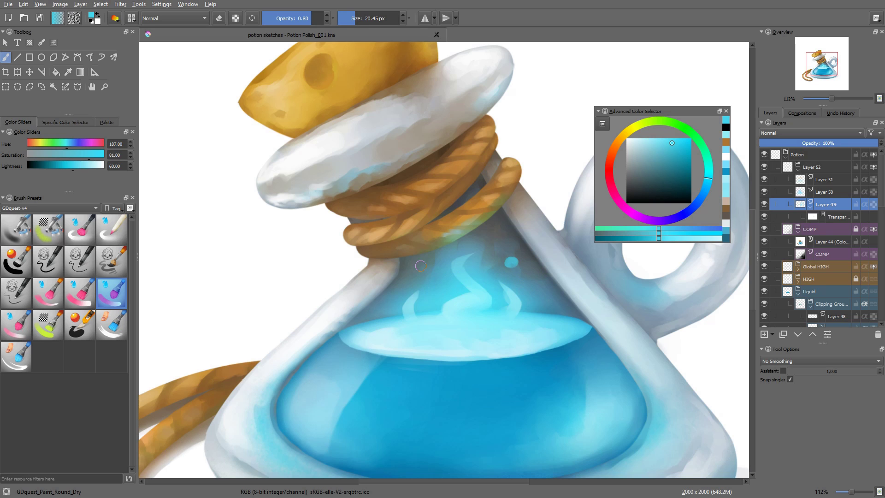
{"action": "key", "text": "bracketleft"}
{"action": "left_click", "coordinate": [429, 309]}
{"action": "left_click", "coordinate": [424, 263]}
Step: Sample pale cyan, dab a lighter core onto the upper rope-side particle and enlarge the brush to about 20 px
{"action": "left_click", "coordinate": [512, 340], "text": "ctrl"}
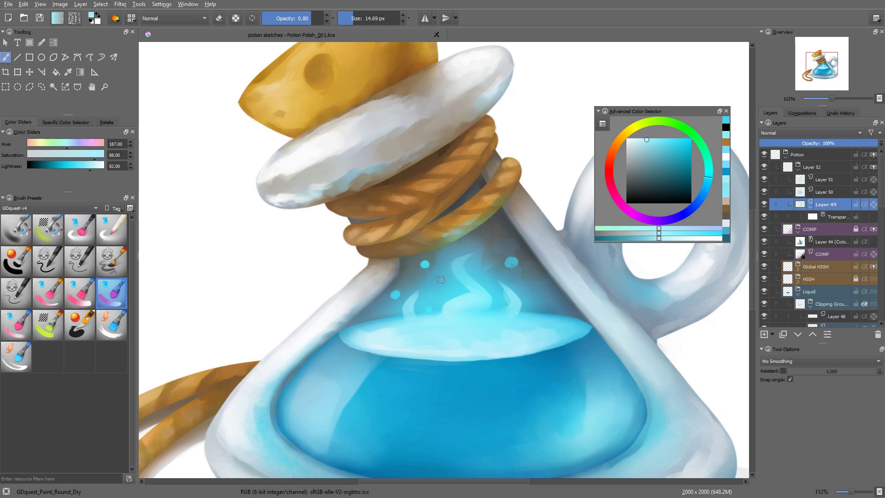
{"action": "left_click", "coordinate": [424, 265]}
{"action": "key", "text": "bracketright"}
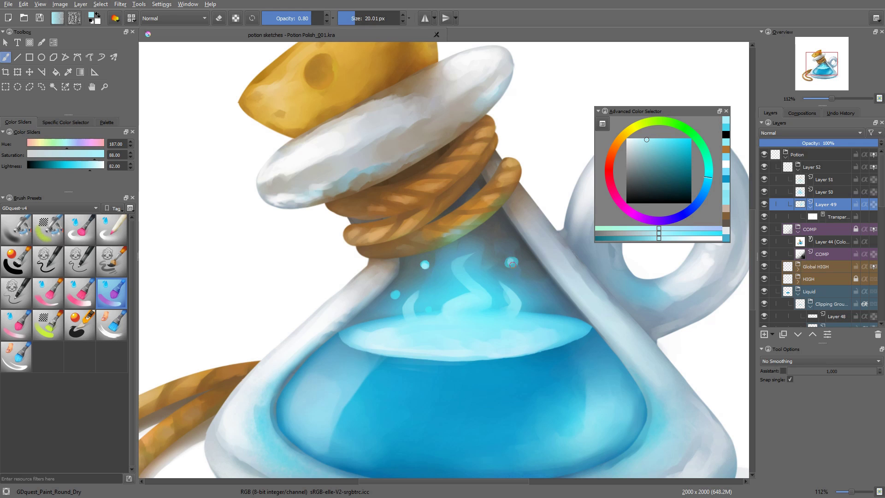